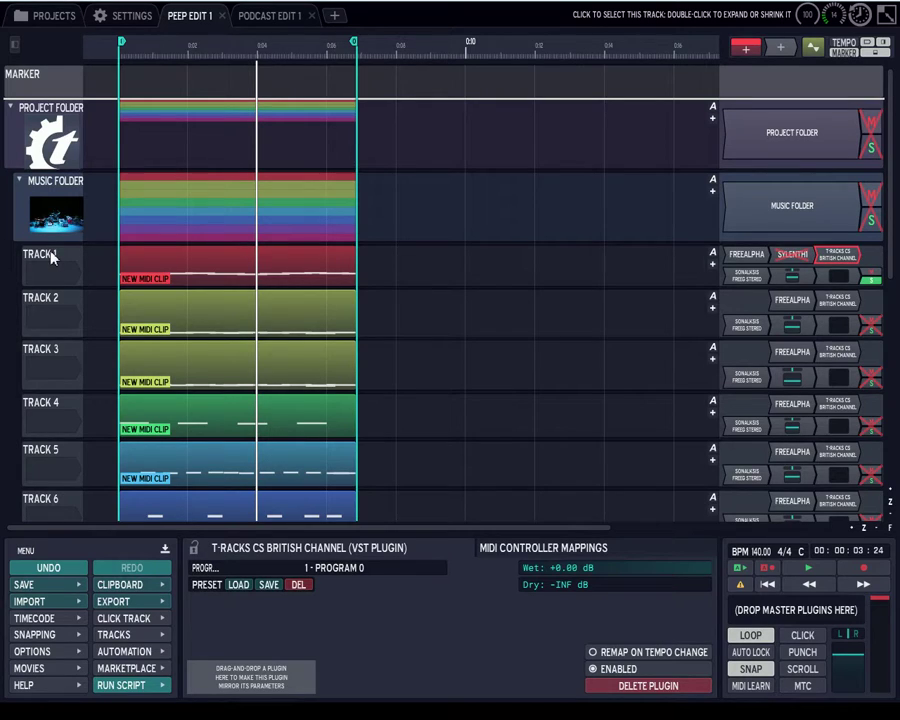
# View the track properties of Tracks 1, 2 and 3, ending with Track 1 selected.
pyautogui.click(52, 257)
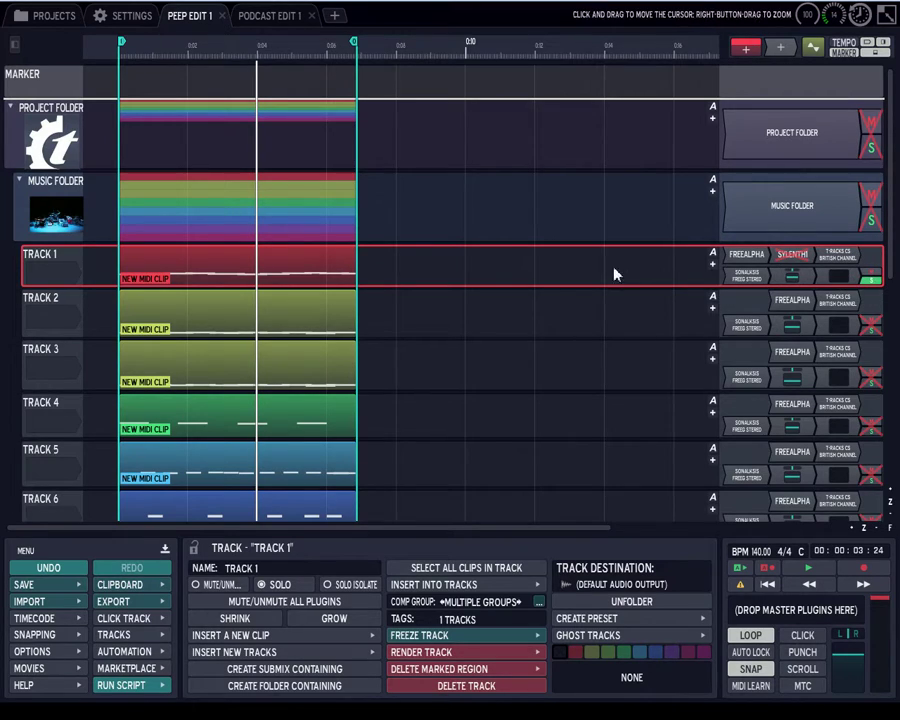
pyautogui.click(44, 298)
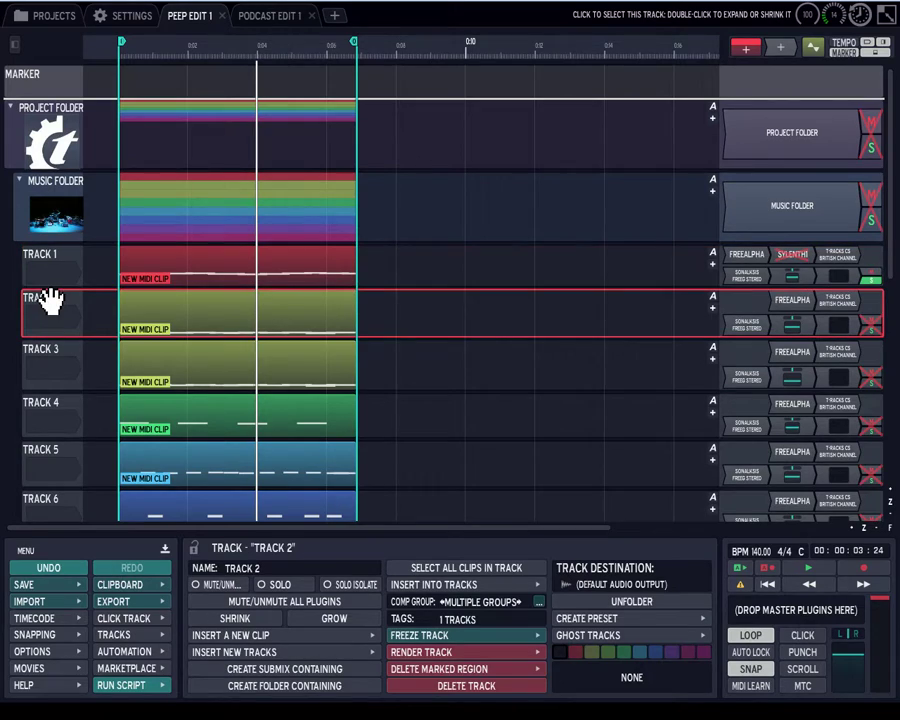
pyautogui.click(46, 354)
pyautogui.click(48, 302)
pyautogui.click(51, 262)
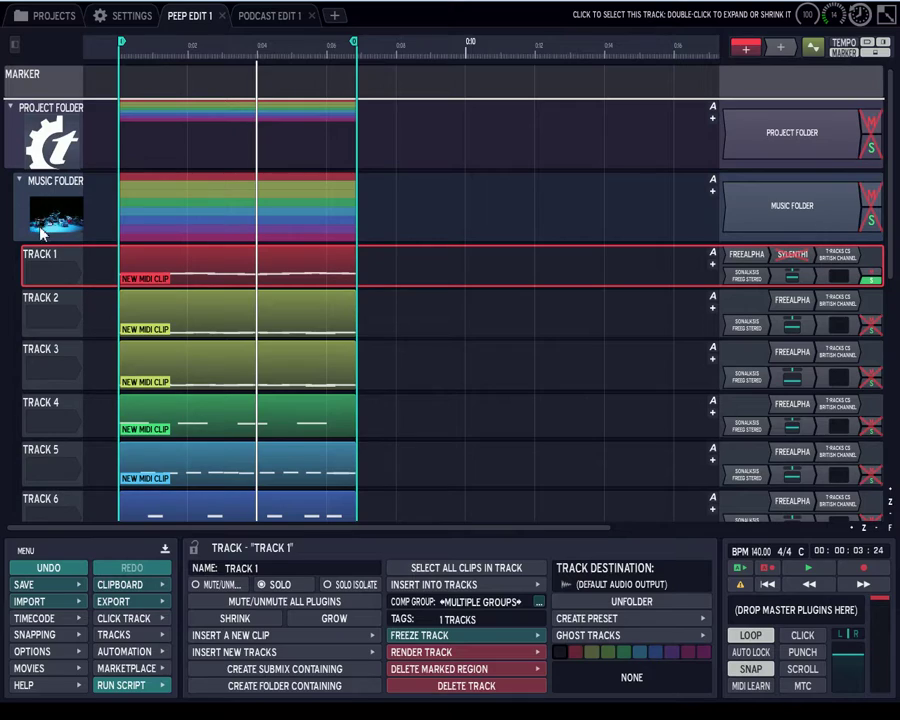
# Inspect the settings of the Volume & Pan plugin and the Level Meter plugin on Track 1.
pyautogui.moveTo(193, 262)
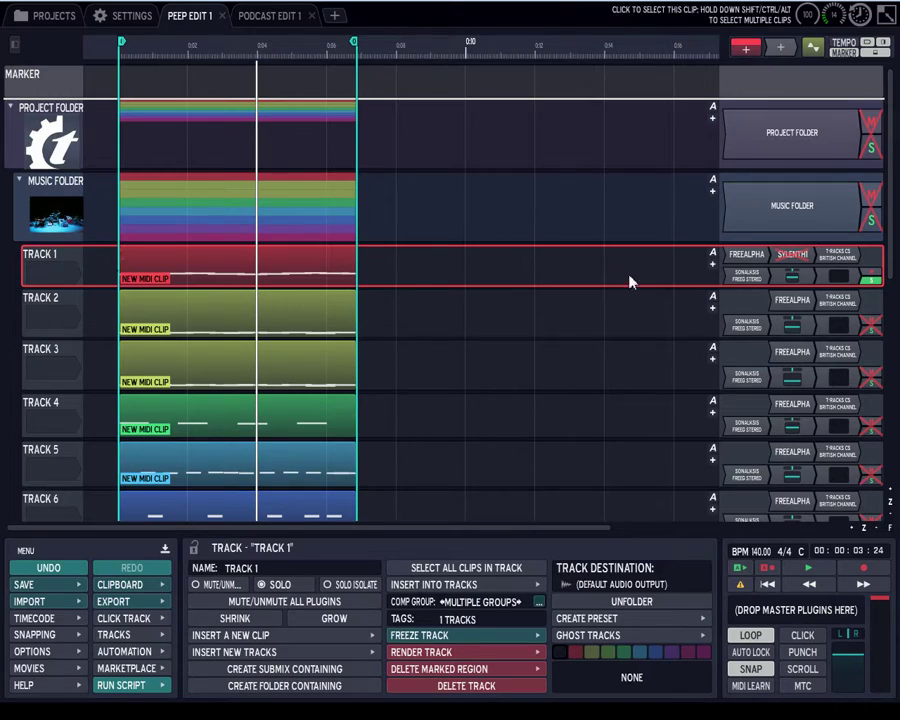
pyautogui.click(790, 274)
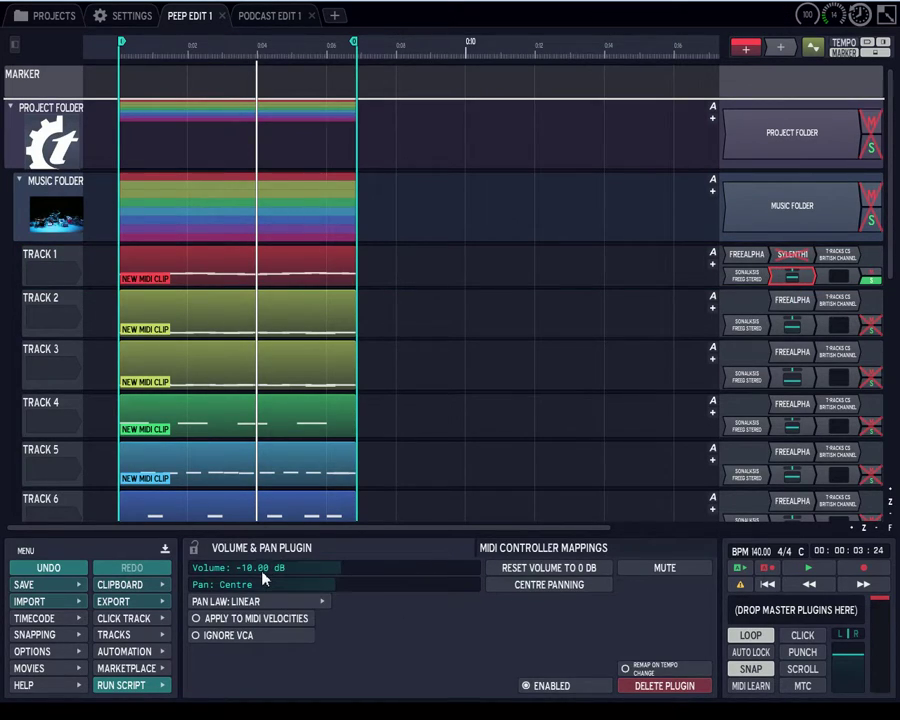
pyautogui.click(828, 280)
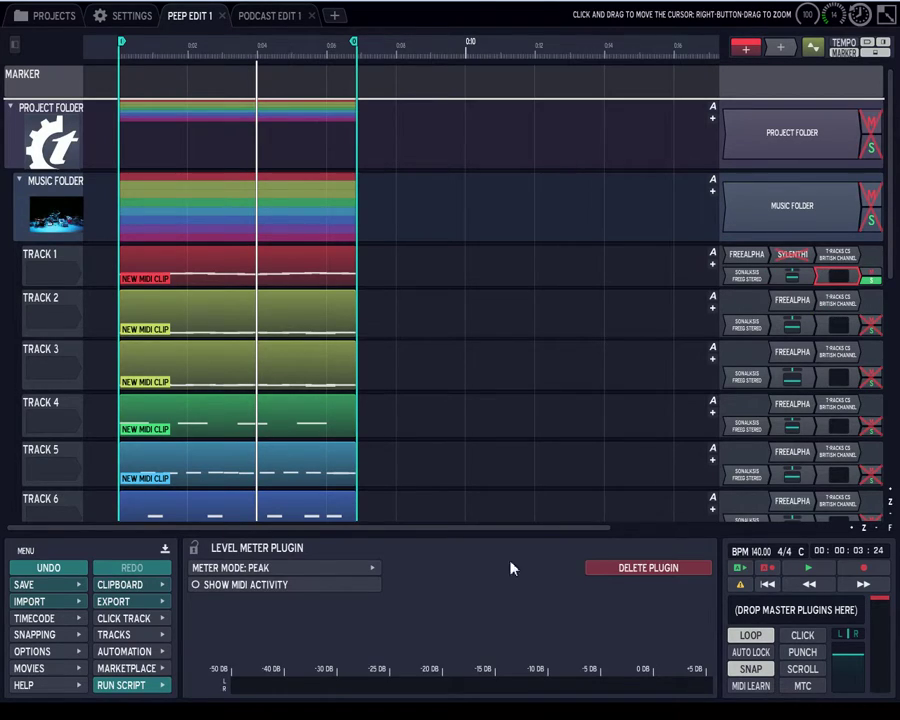
pyautogui.click(773, 281)
pyautogui.click(828, 279)
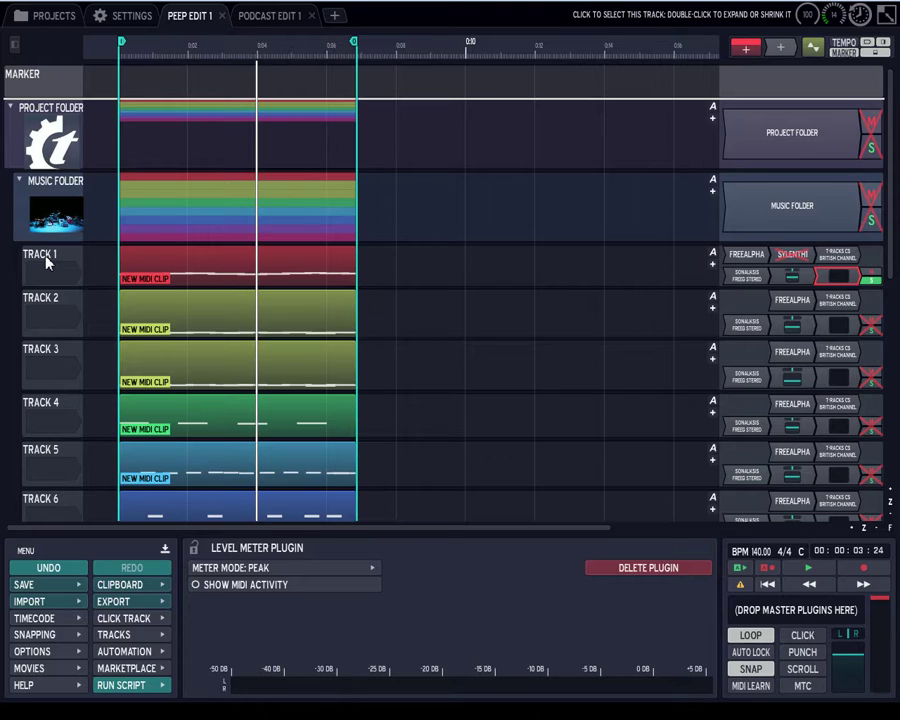
# Select Track 1, compare it with Tracks 2 and 3, and return to Track 1.
pyautogui.click(56, 260)
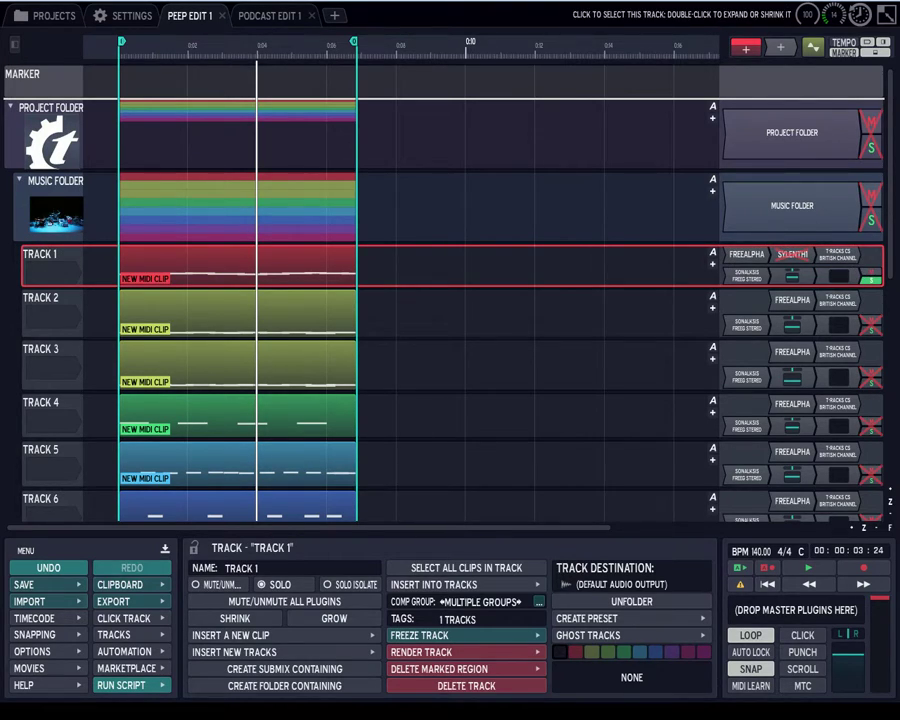
pyautogui.moveTo(892, 281)
pyautogui.mouseDown()
pyautogui.moveTo(892, 293)
pyautogui.moveTo(890, 279)
pyautogui.mouseUp()
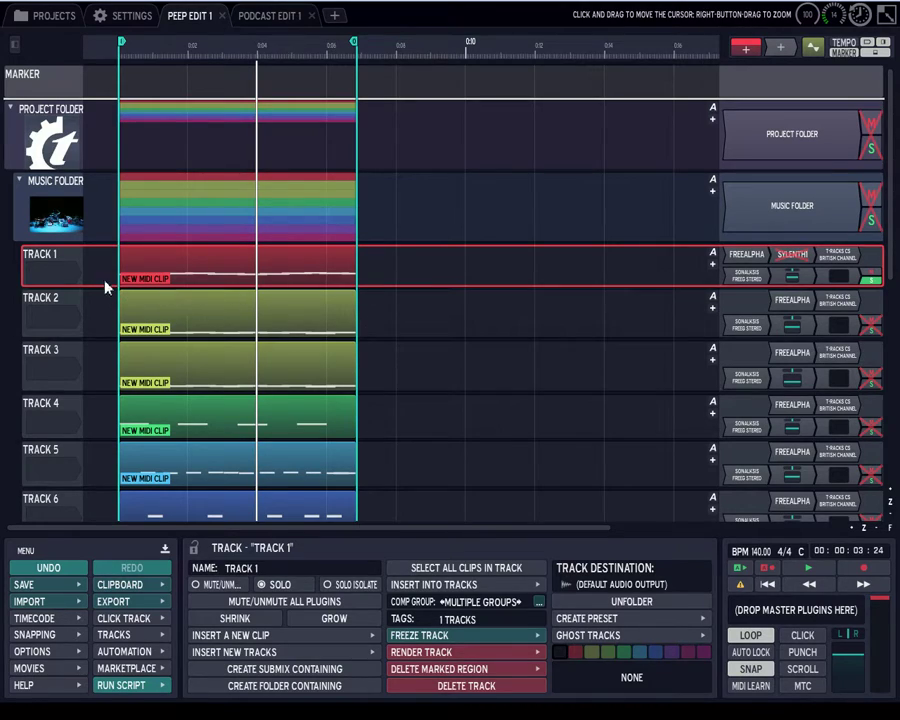
pyautogui.click(40, 302)
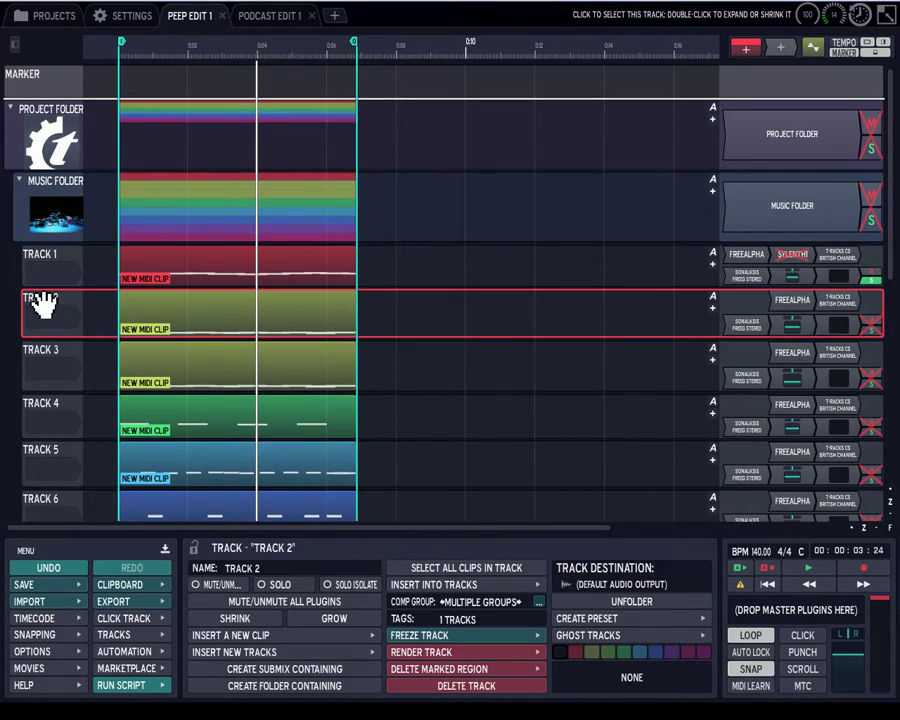
pyautogui.click(44, 358)
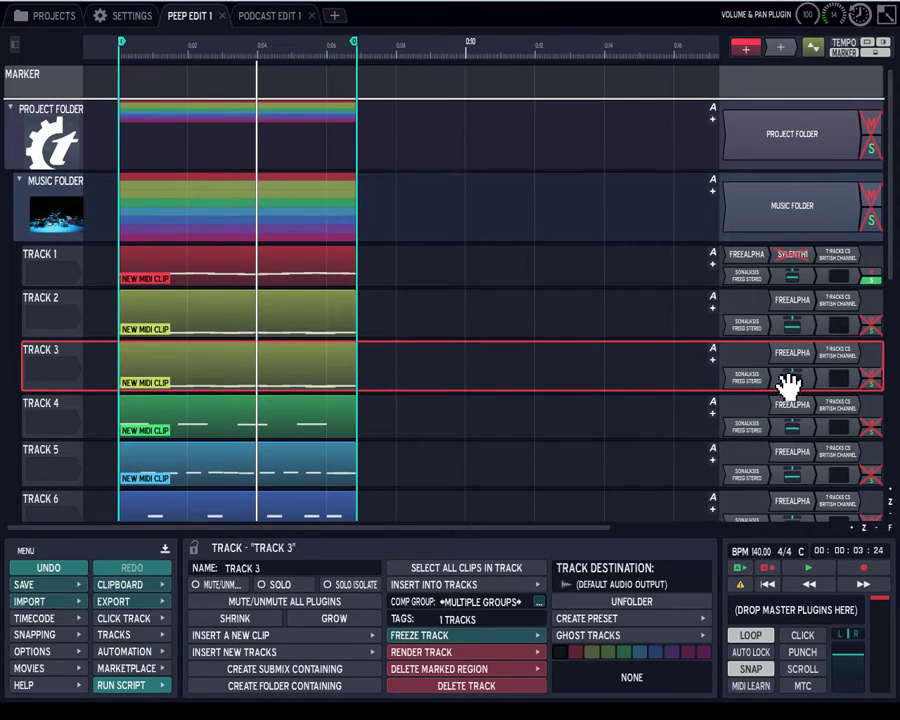
pyautogui.click(54, 263)
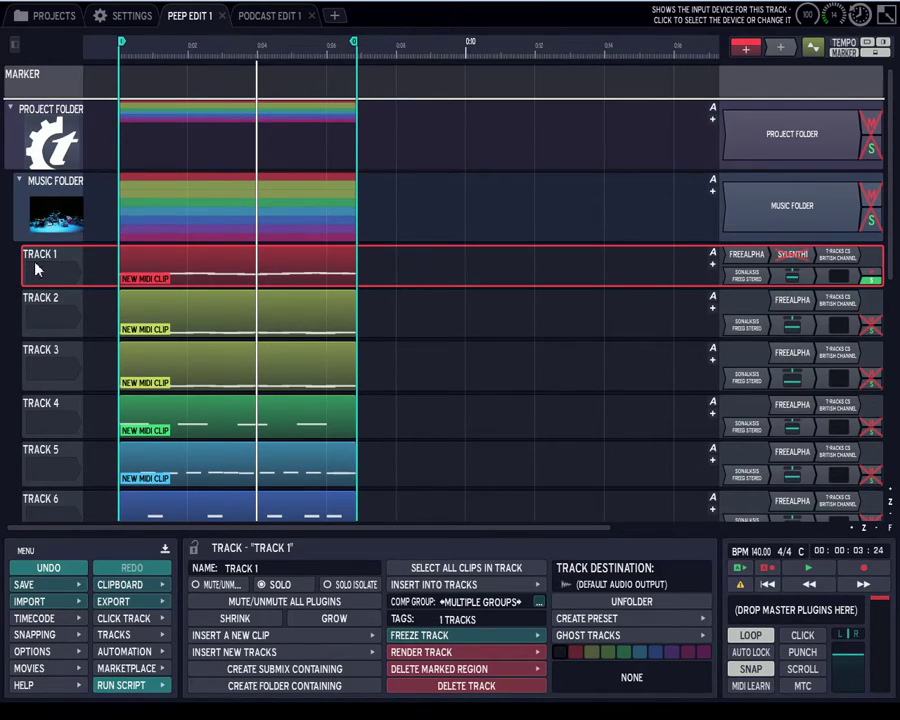
pyautogui.moveTo(145, 280)
pyautogui.moveTo(173, 266)
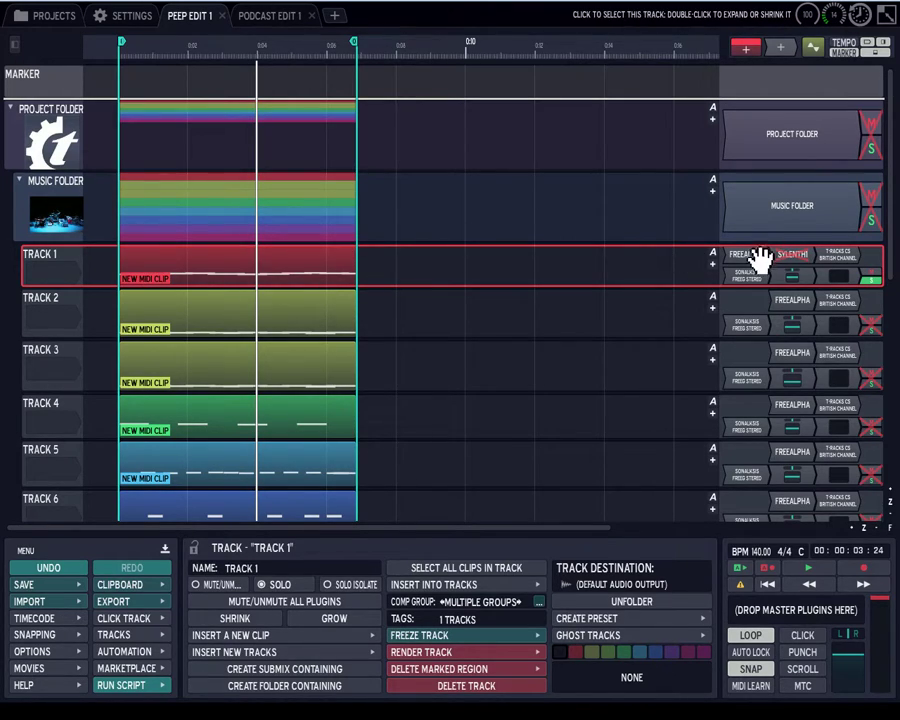
# Examine Track 1's T-RackS CS British Channel and Sonalksis FreeG Stereo plugin windows, then close the FreeG window.
pyautogui.doubleClick(835, 262)
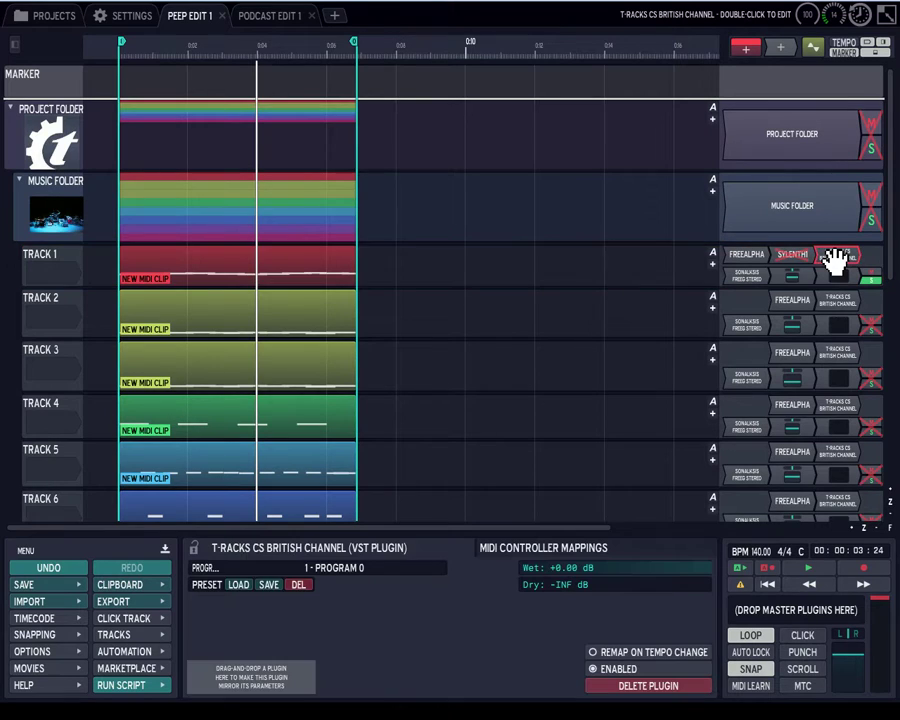
pyautogui.moveTo(486, 243); pyautogui.dragTo(451, 121)
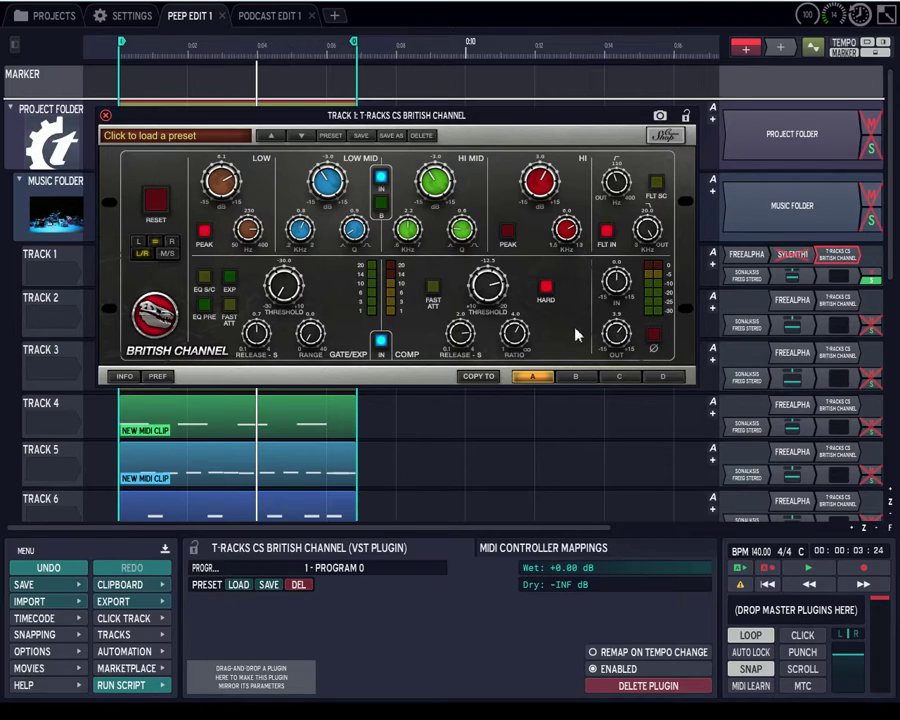
pyautogui.click(745, 276)
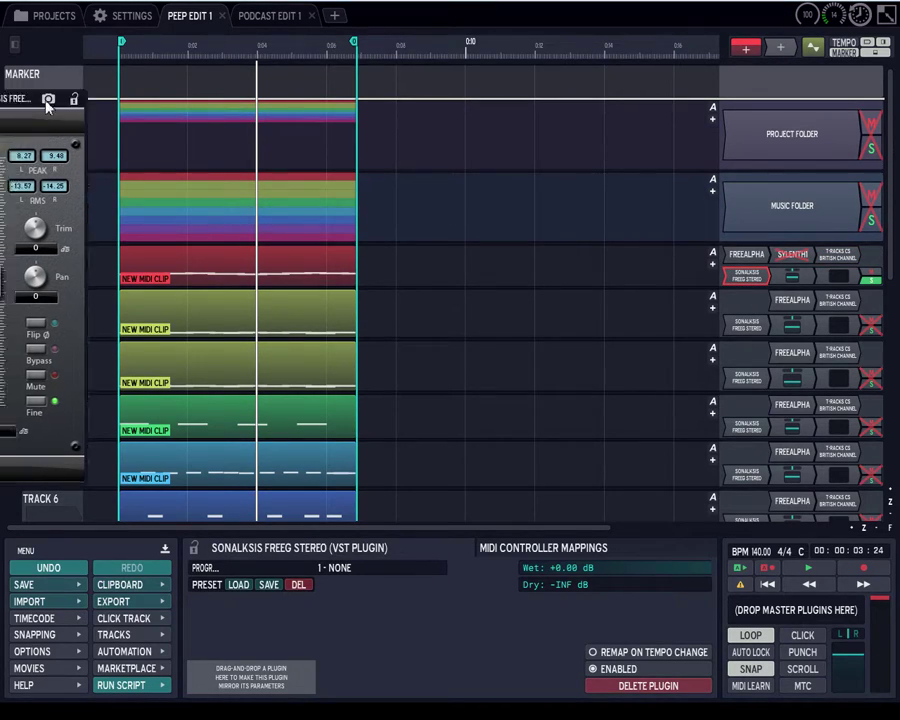
pyautogui.moveTo(20, 80); pyautogui.dragTo(645, 90)
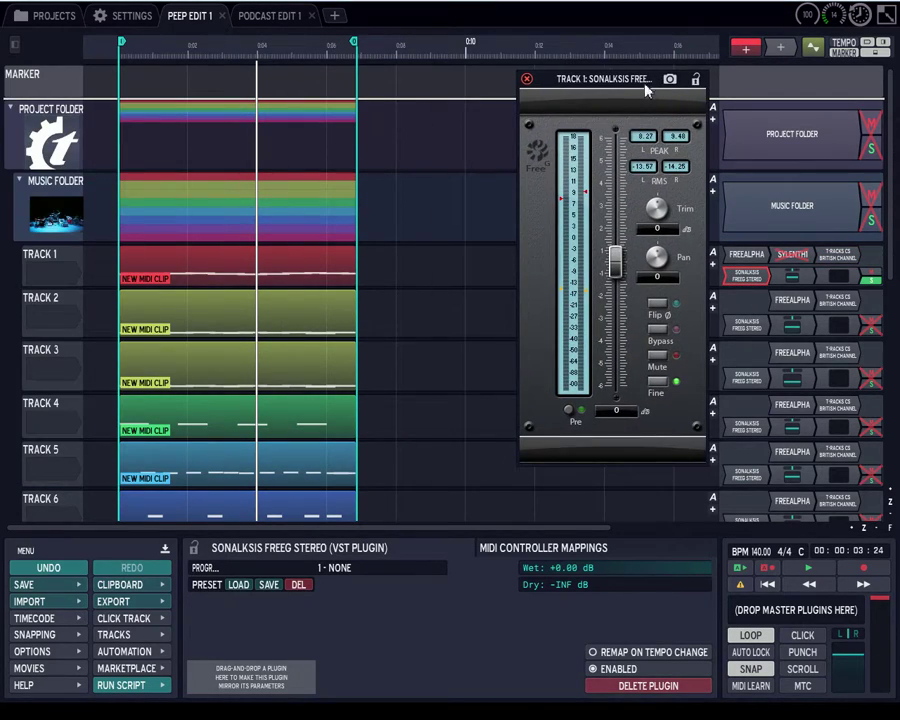
pyautogui.click(528, 79)
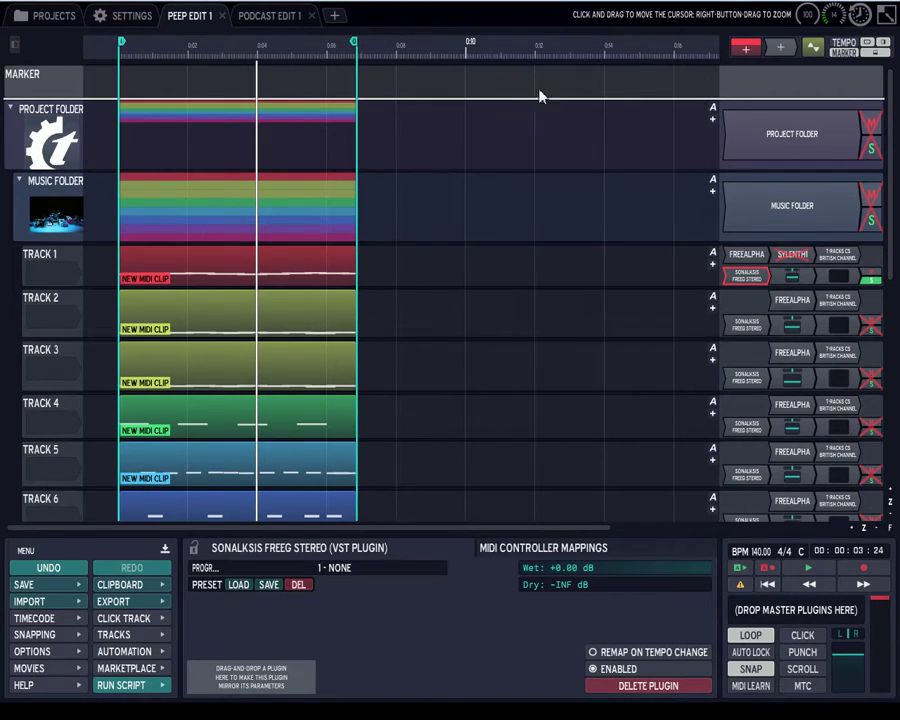
# Reopen Track 1's T-RackS CS British Channel to review its controls, then close its window.
pyautogui.doubleClick(832, 258)
pyautogui.moveTo(556, 156); pyautogui.dragTo(590, 128)
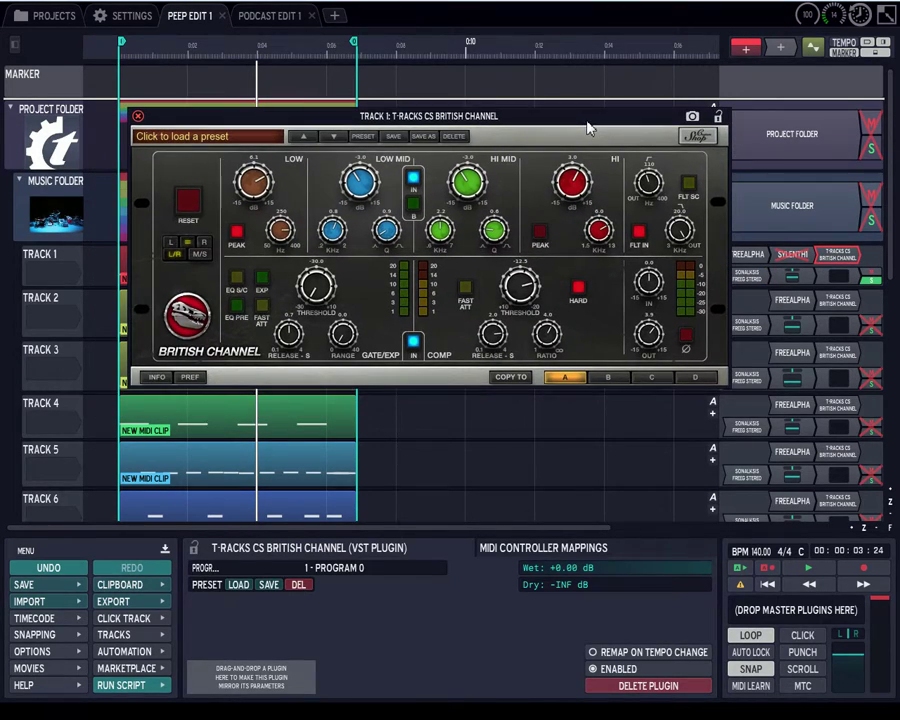
pyautogui.moveTo(307, 122); pyautogui.dragTo(293, 75)
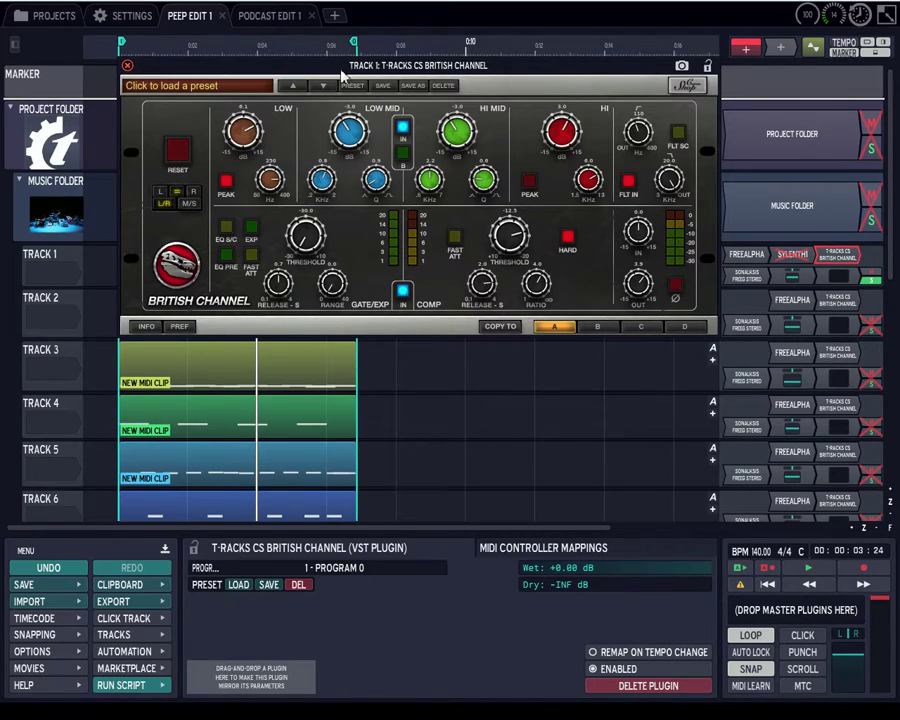
pyautogui.click(127, 67)
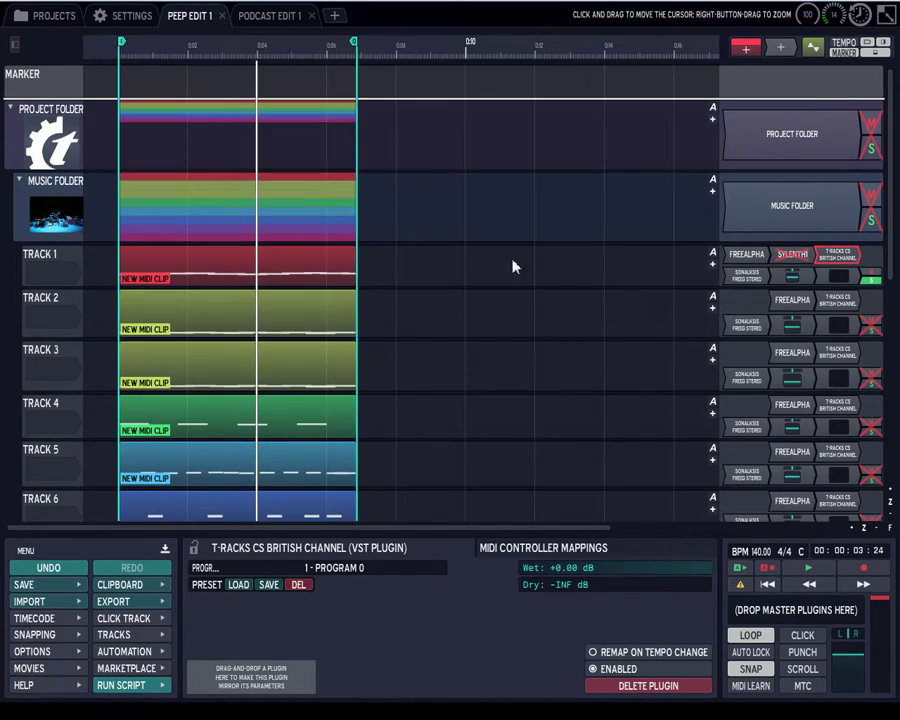
# Play from the start while monitoring Track 1's level meter, briefly unsolo and re-solo the track, and stop playback.
pyautogui.click(776, 596)
pyautogui.click(800, 570)
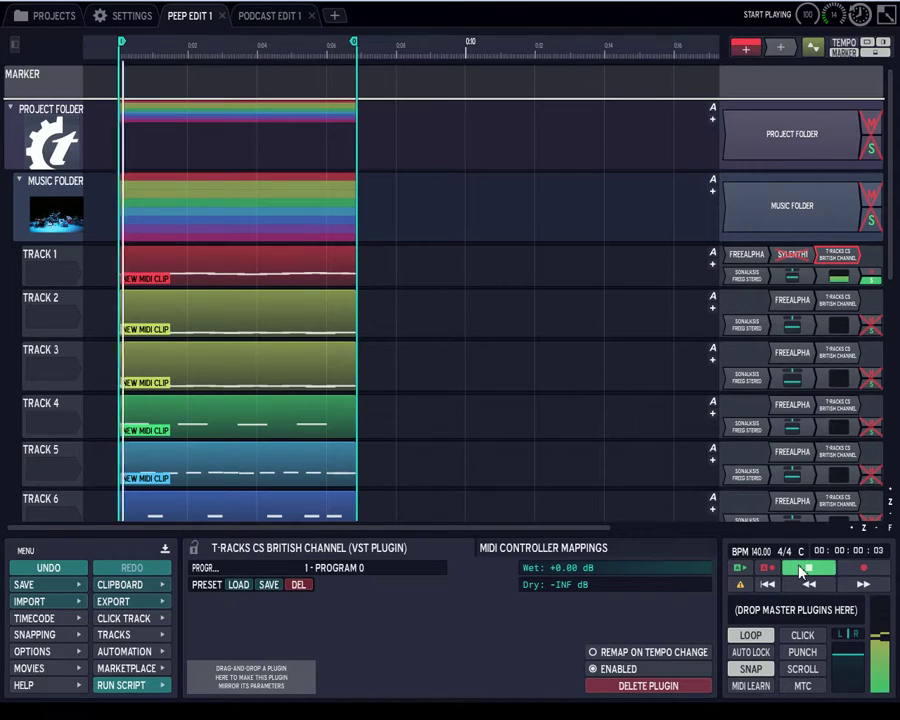
pyautogui.click(830, 280)
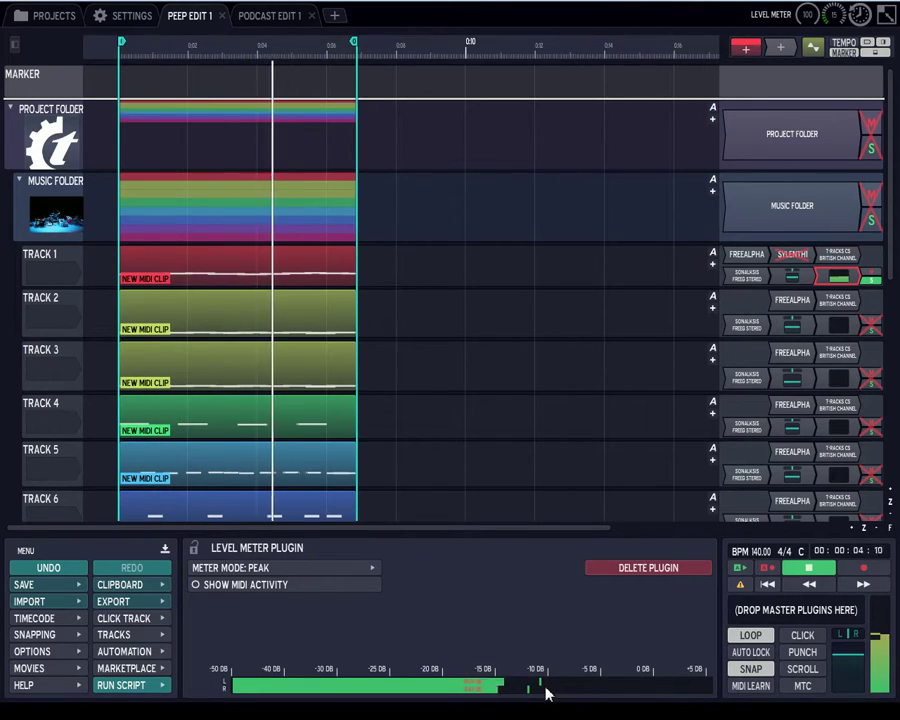
pyautogui.click(868, 281)
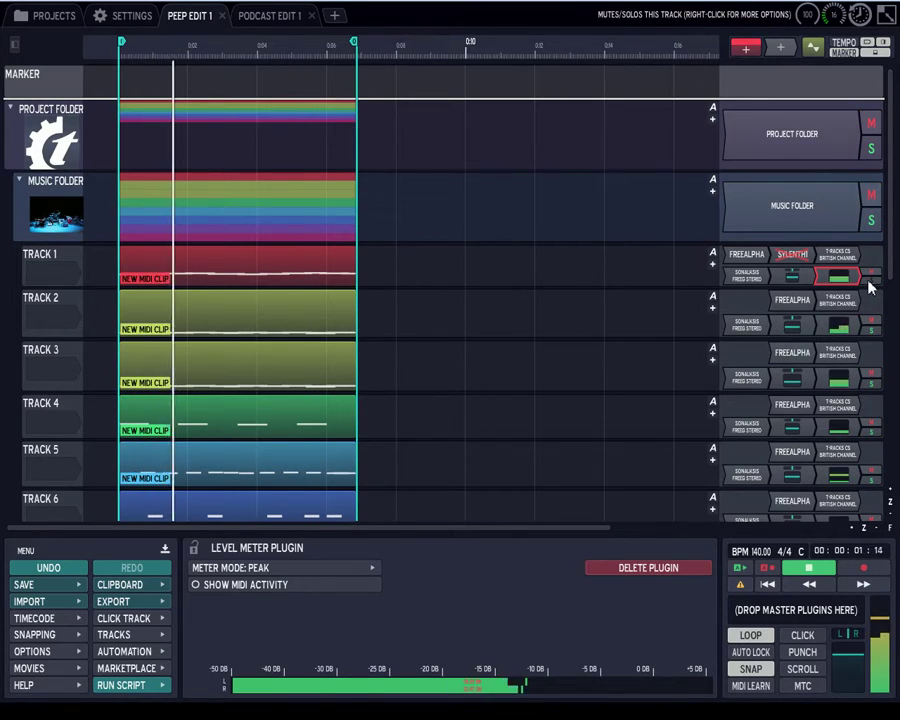
pyautogui.click(868, 283)
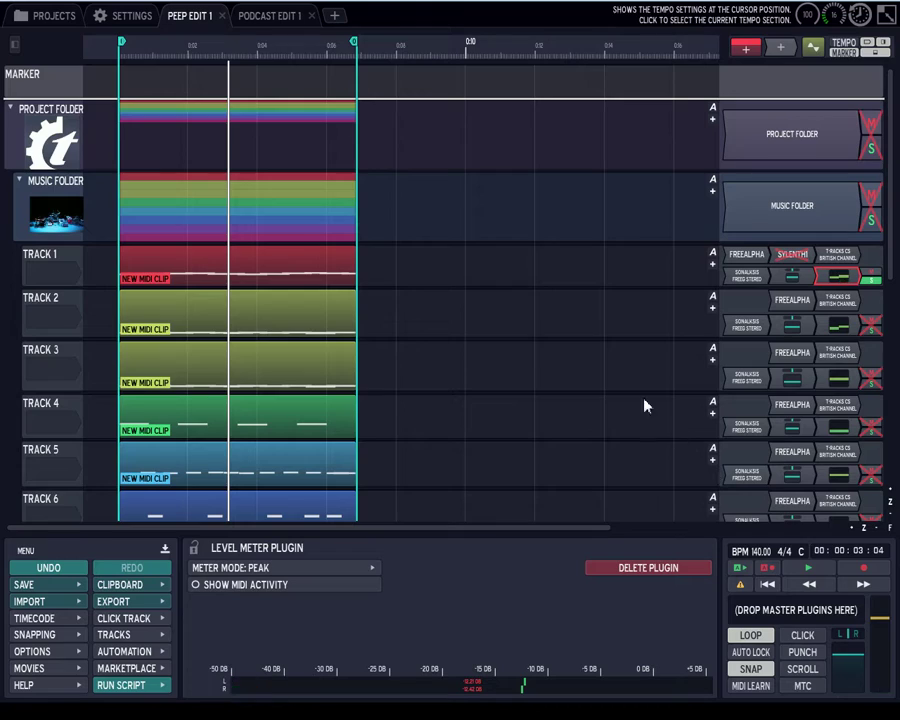
# Reset Track 1's volume to 0 dB in its Volume & Pan plugin and audition it from the start.
pyautogui.click(785, 277)
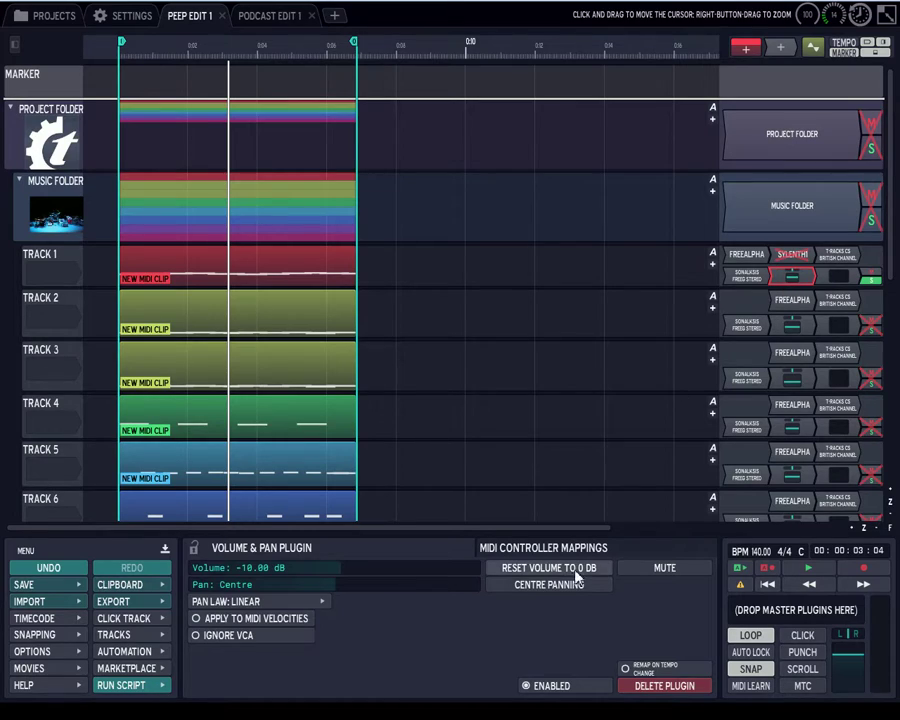
pyautogui.click(778, 590)
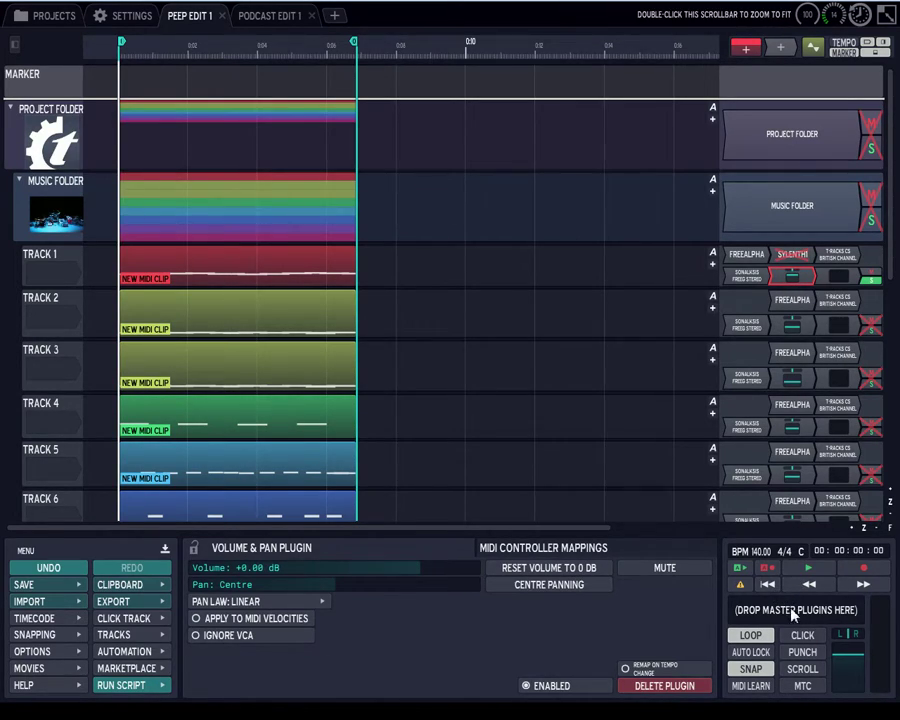
pyautogui.click(806, 569)
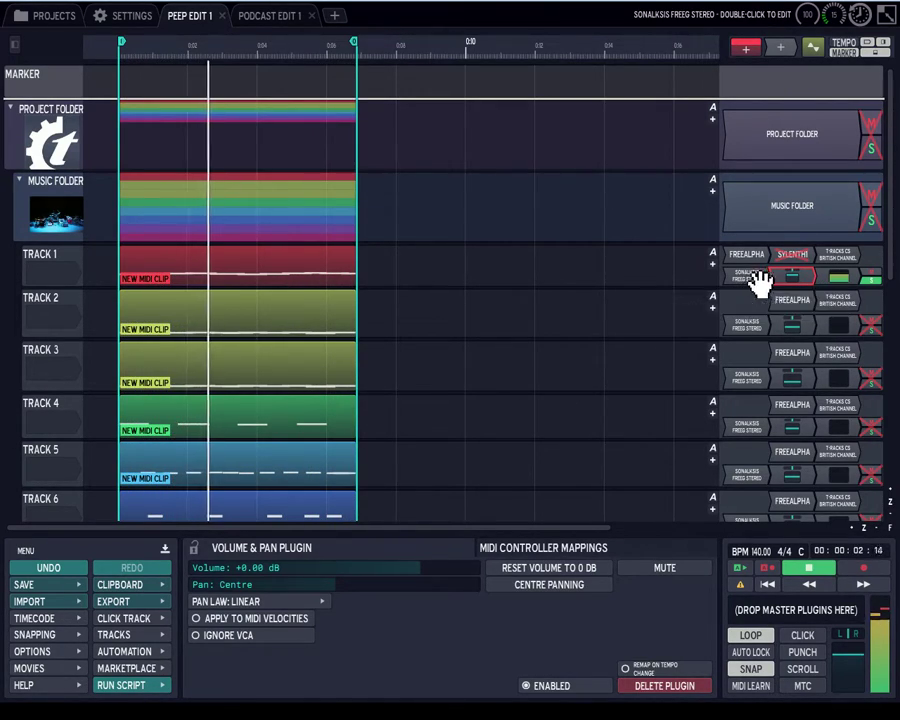
pyautogui.press('space')
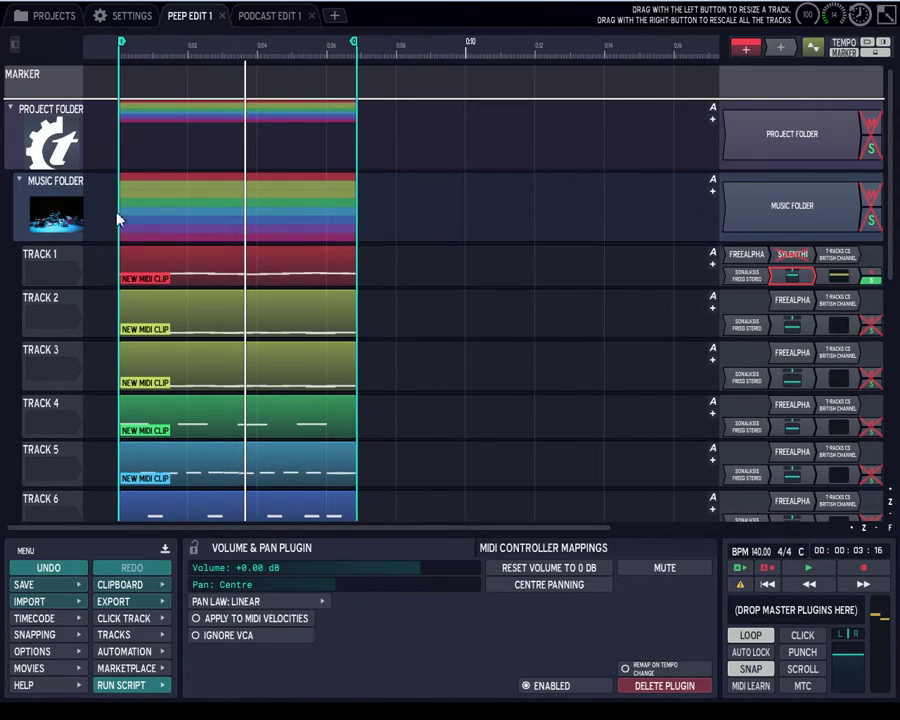
# Replay the soloed Track 1 from the start, check its peak levels on the Level Meter plugin, and stop playback.
pyautogui.click(139, 145)
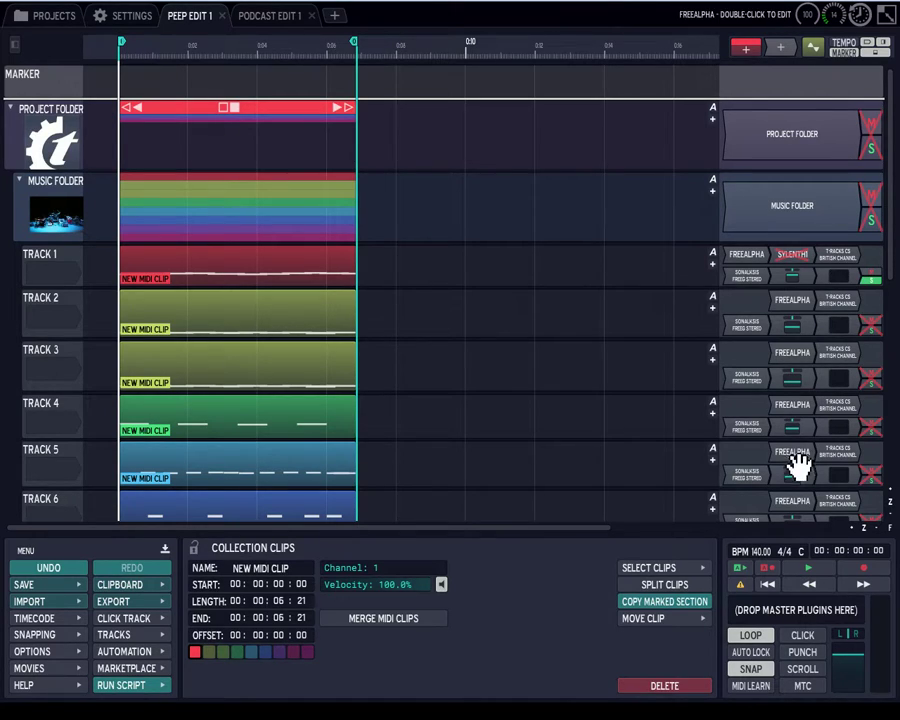
pyautogui.click(810, 570)
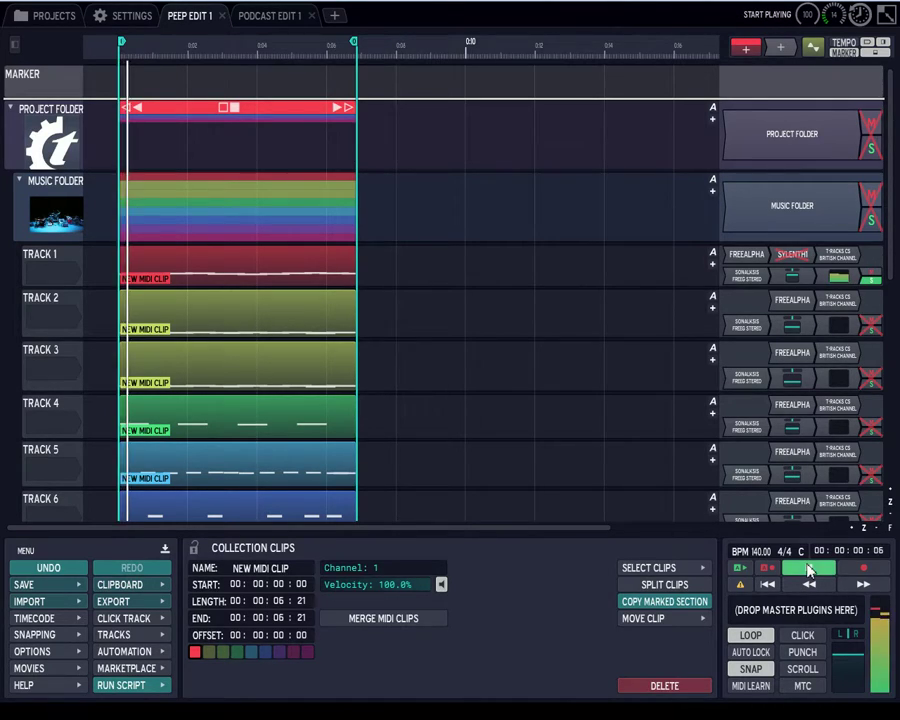
pyautogui.click(832, 280)
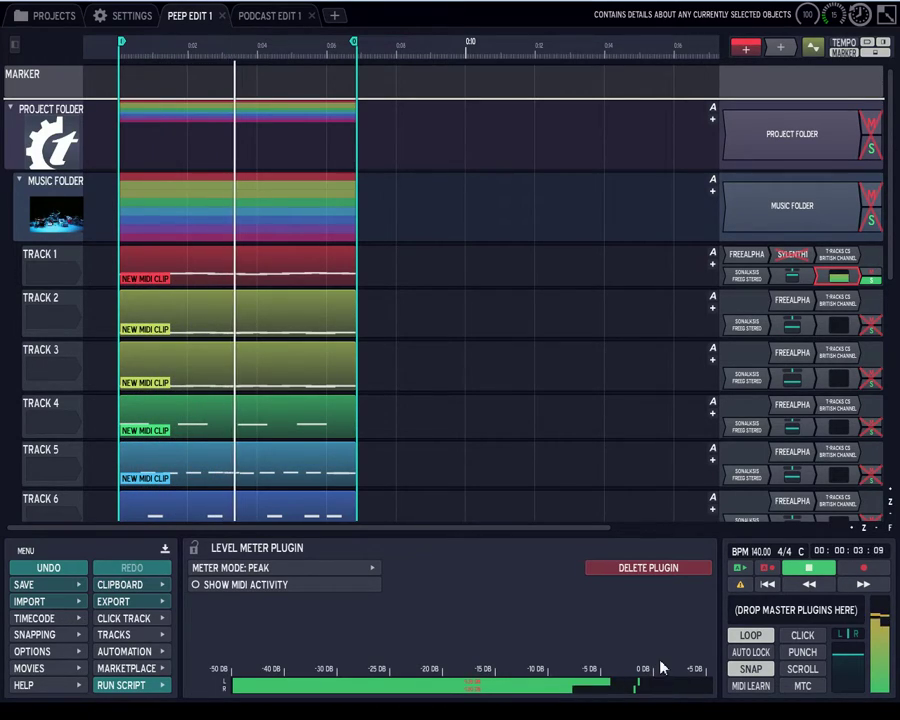
pyautogui.click(808, 569)
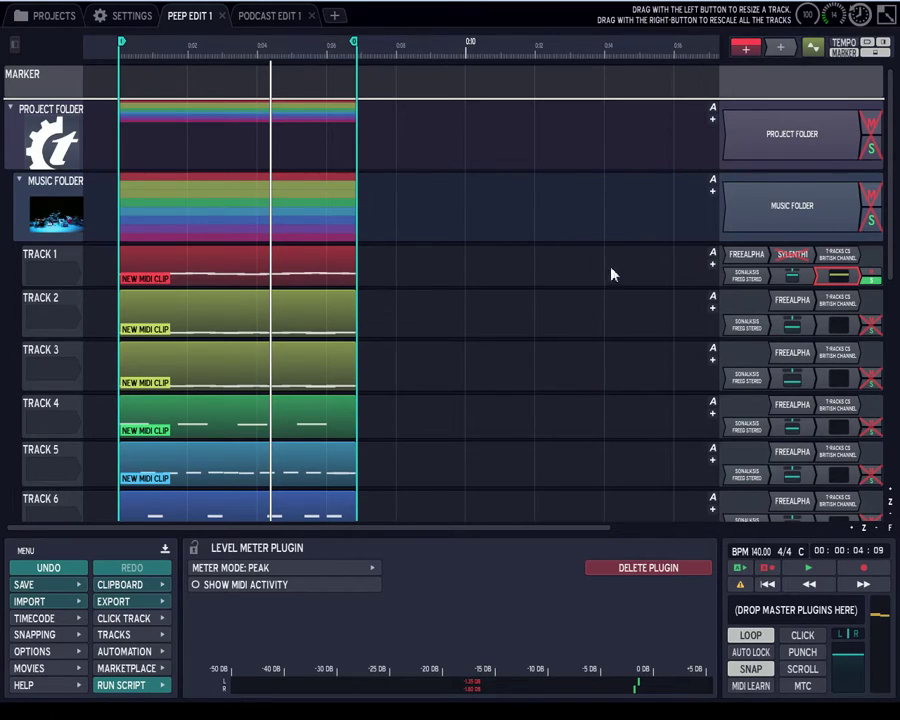
# Display Track 1's Volume & Pan plugin settings.
pyautogui.click(785, 262)
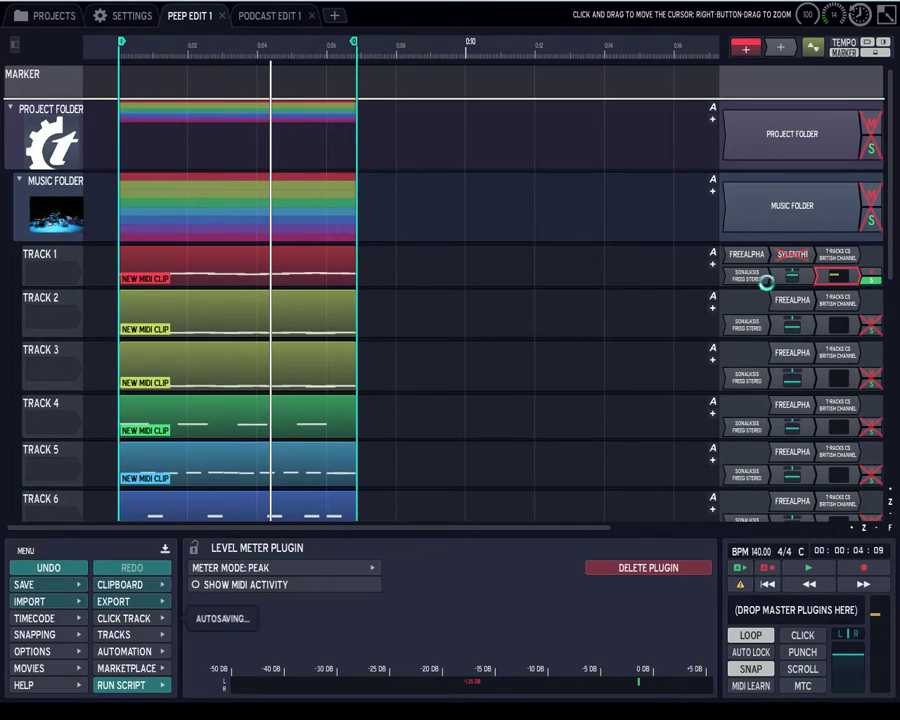
pyautogui.click(805, 276)
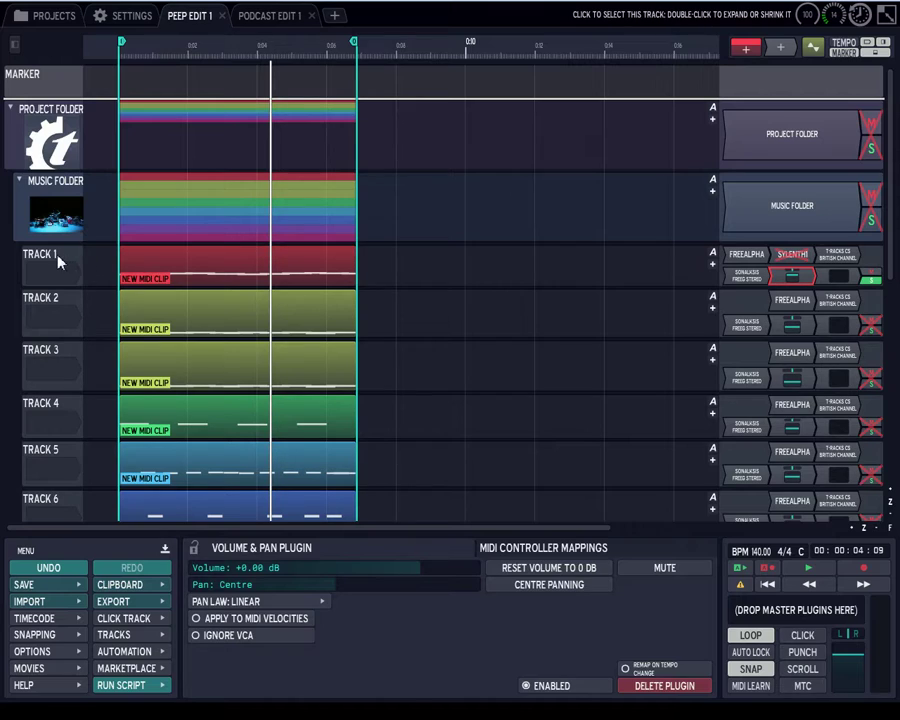
# View Track 1's T-RackS CS British Channel plugin window and close it.
pyautogui.doubleClick(850, 256)
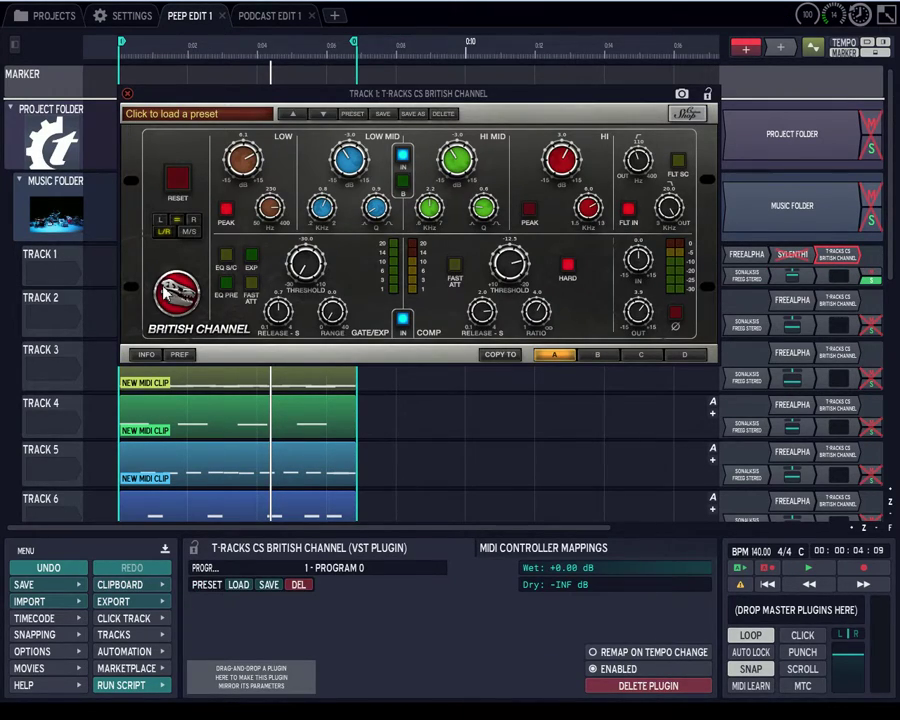
pyautogui.click(127, 93)
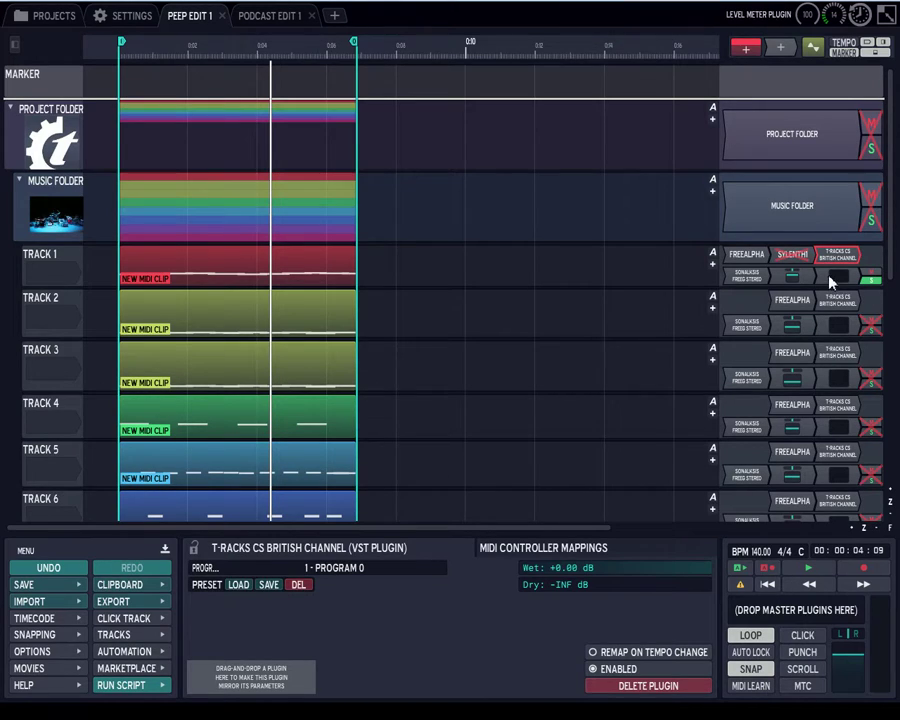
# Try to set Track 1's volume to -10,00 in its Volume & Pan plugin.
pyautogui.click(792, 276)
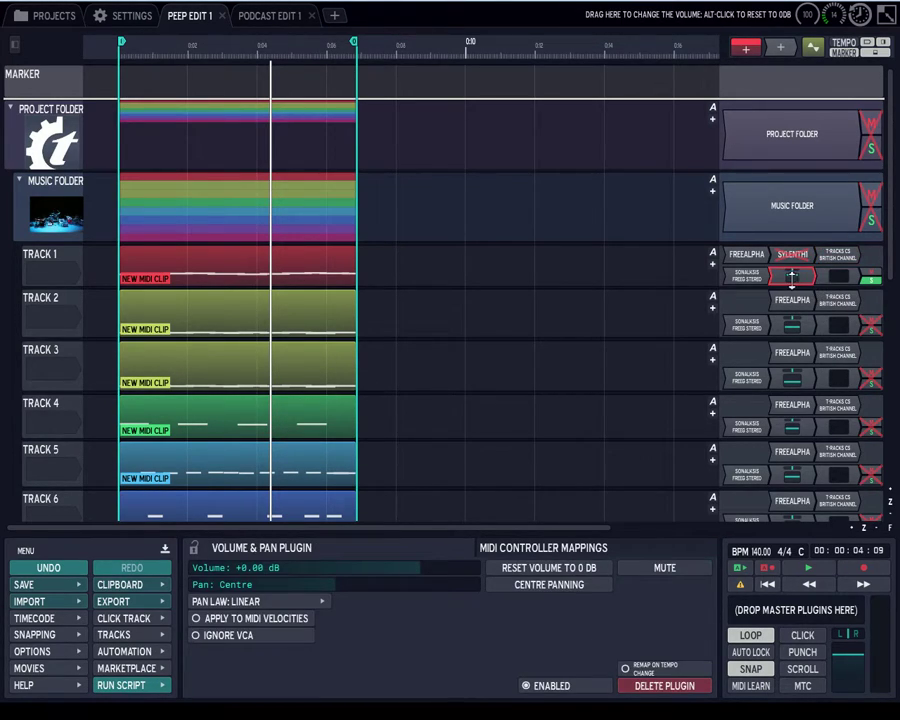
pyautogui.click(792, 276)
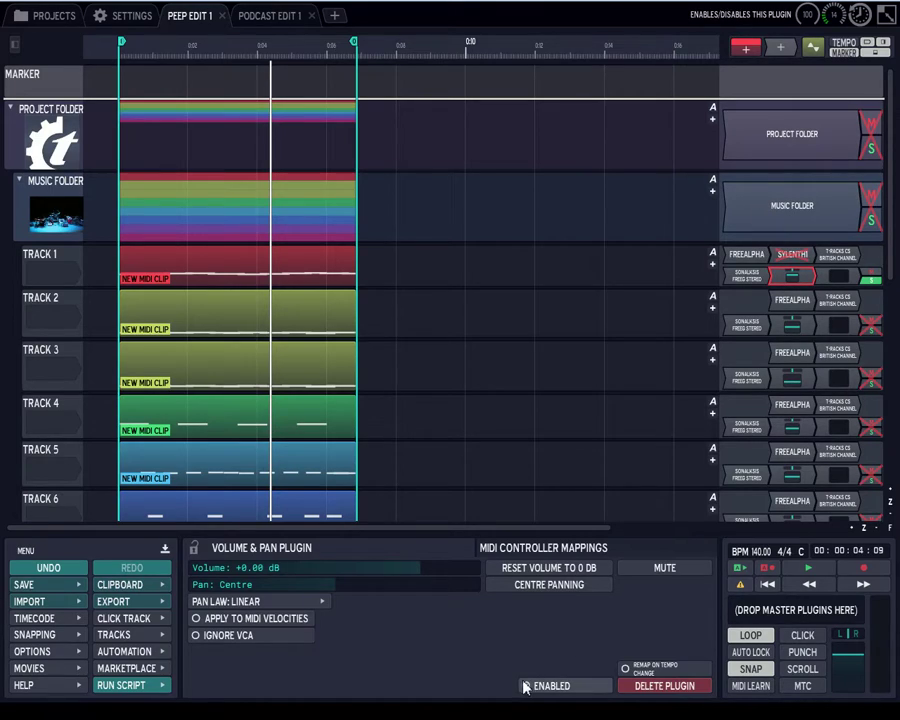
pyautogui.click(261, 567)
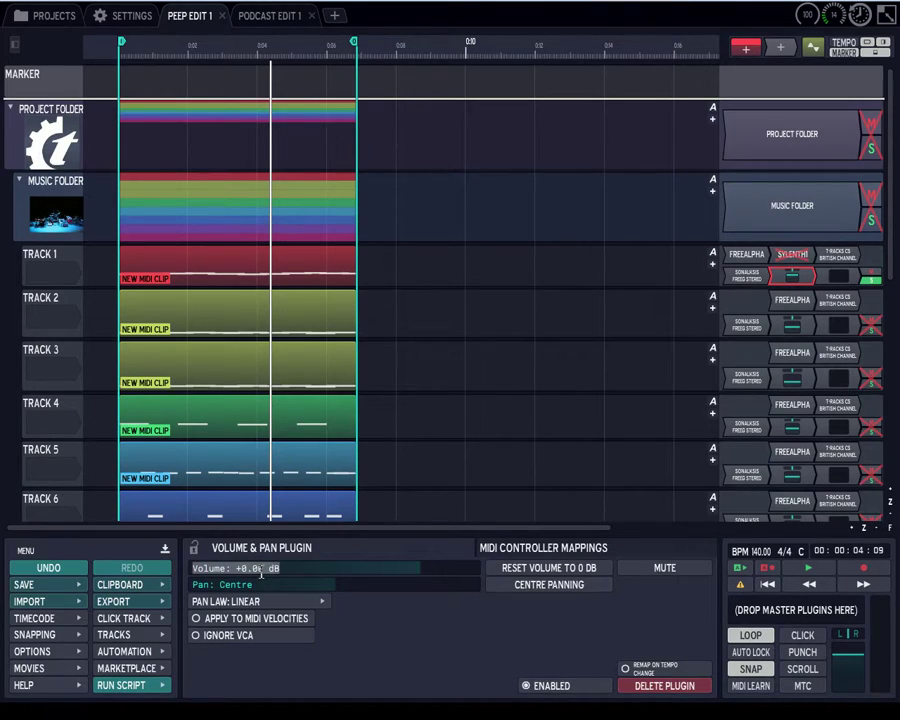
pyautogui.press('Return')
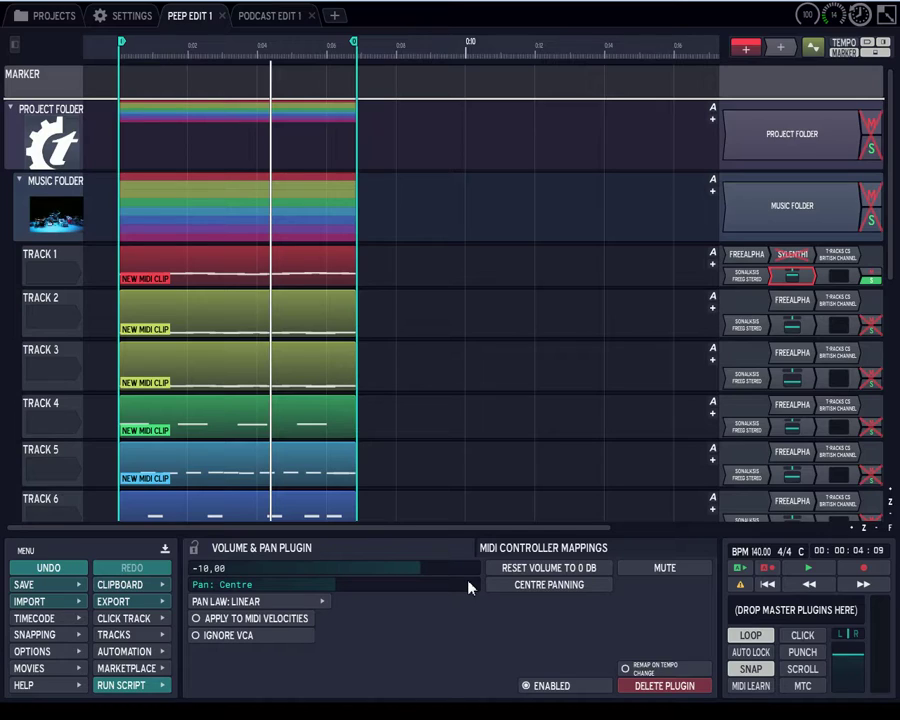
# Compare Tracks 1 and 2 by selecting them alternately.
pyautogui.click(141, 299)
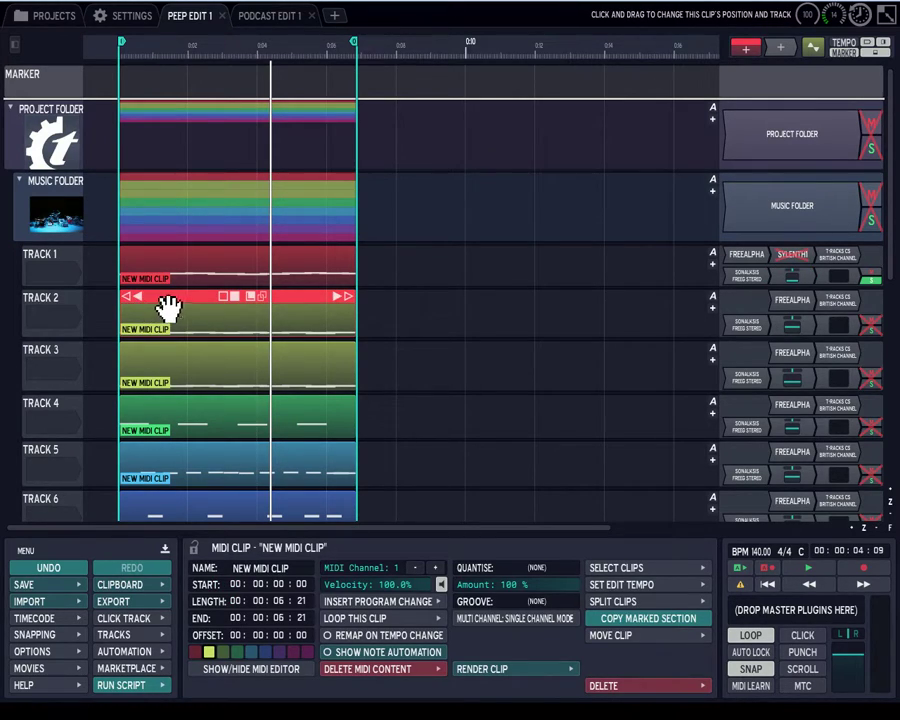
pyautogui.click(44, 305)
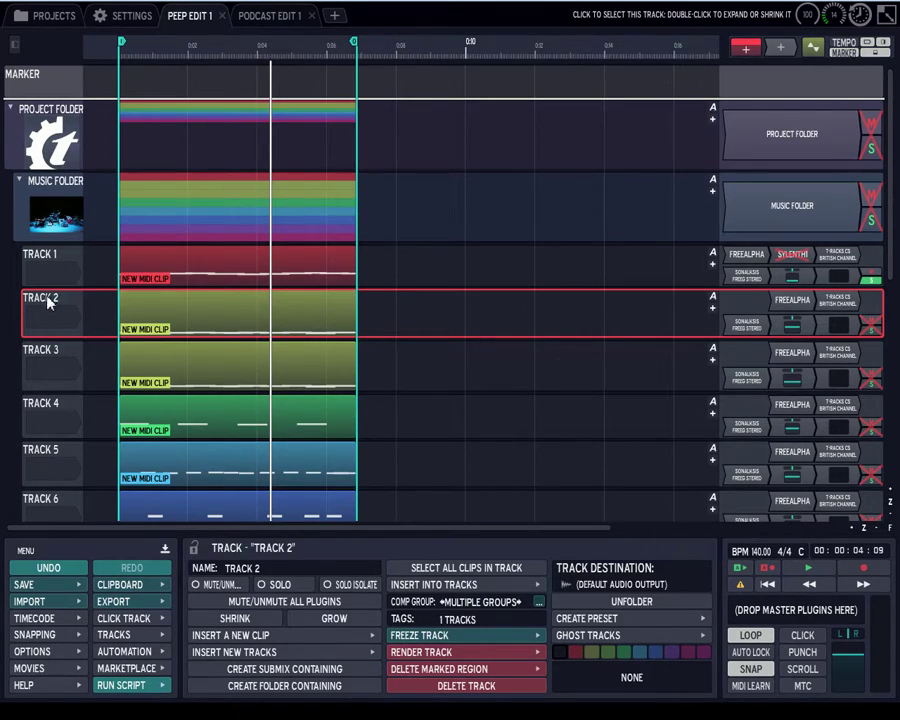
pyautogui.click(18, 266)
pyautogui.click(47, 302)
pyautogui.click(44, 266)
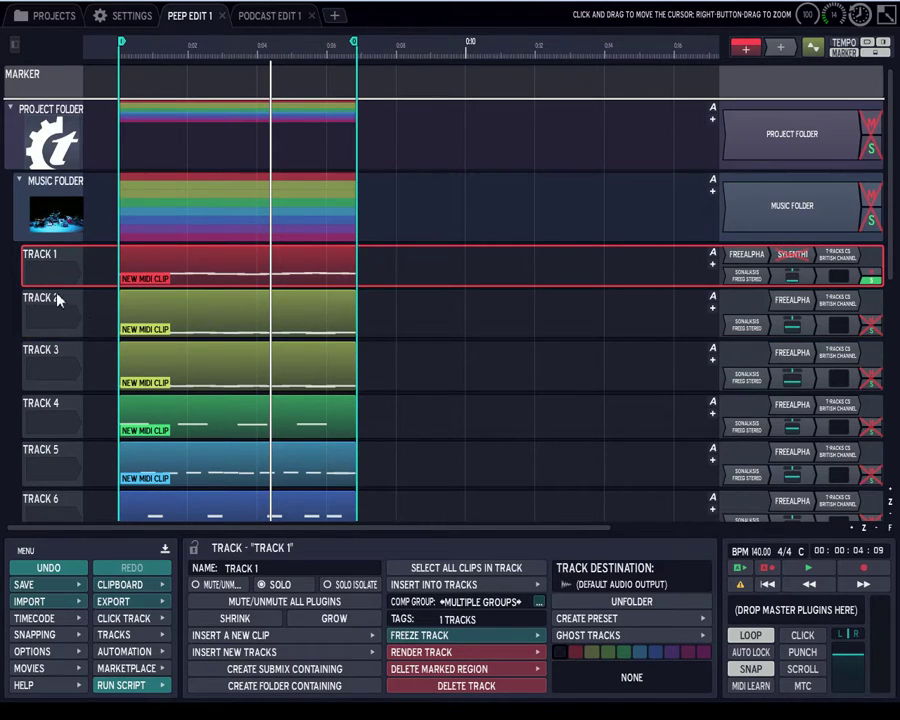
pyautogui.click(60, 299)
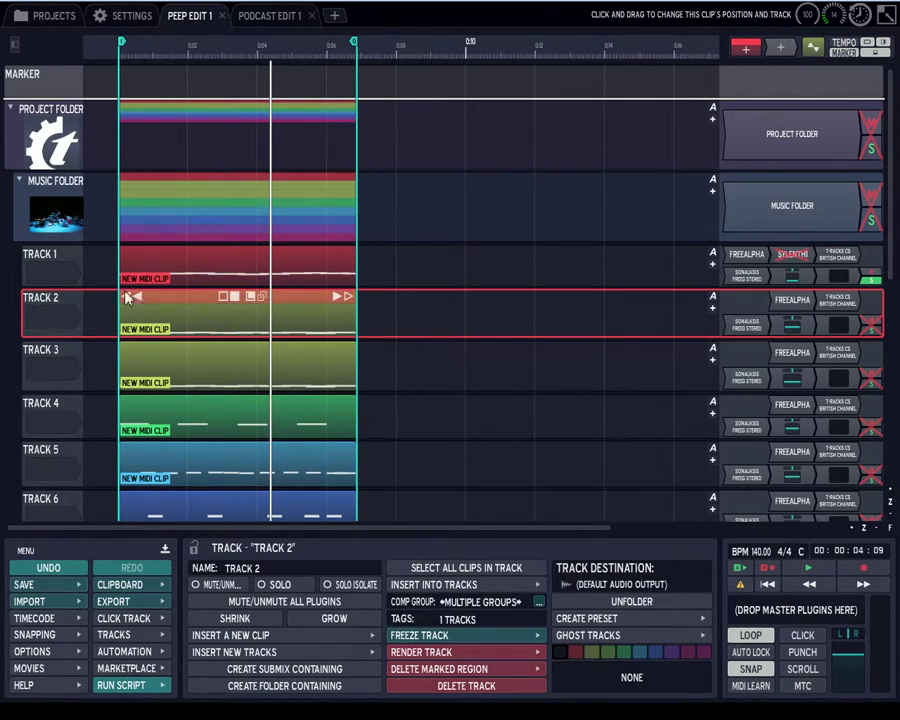
pyautogui.click(38, 258)
pyautogui.click(45, 308)
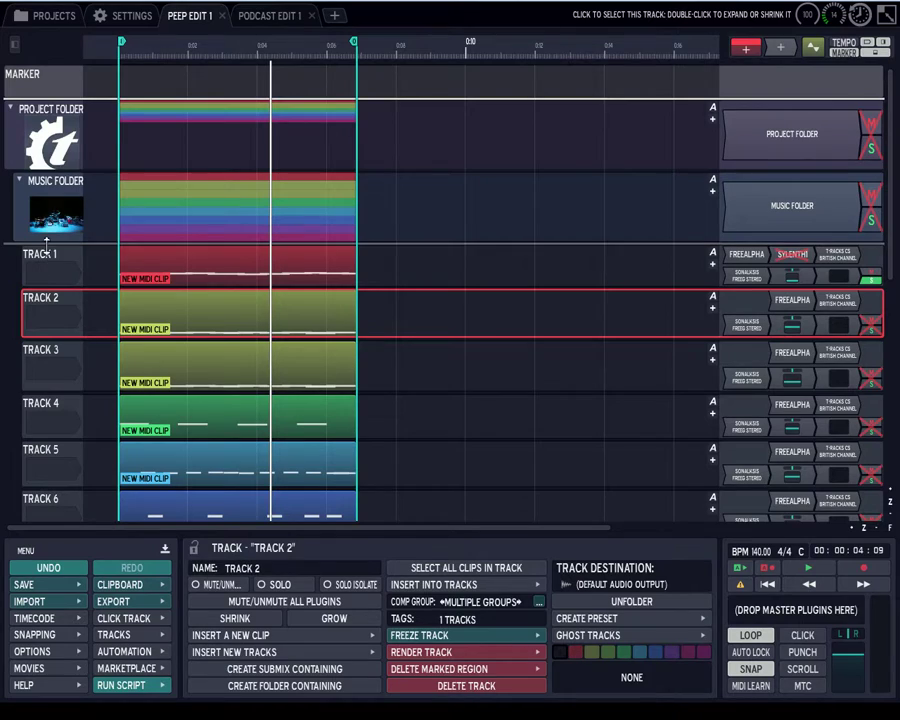
pyautogui.click(43, 262)
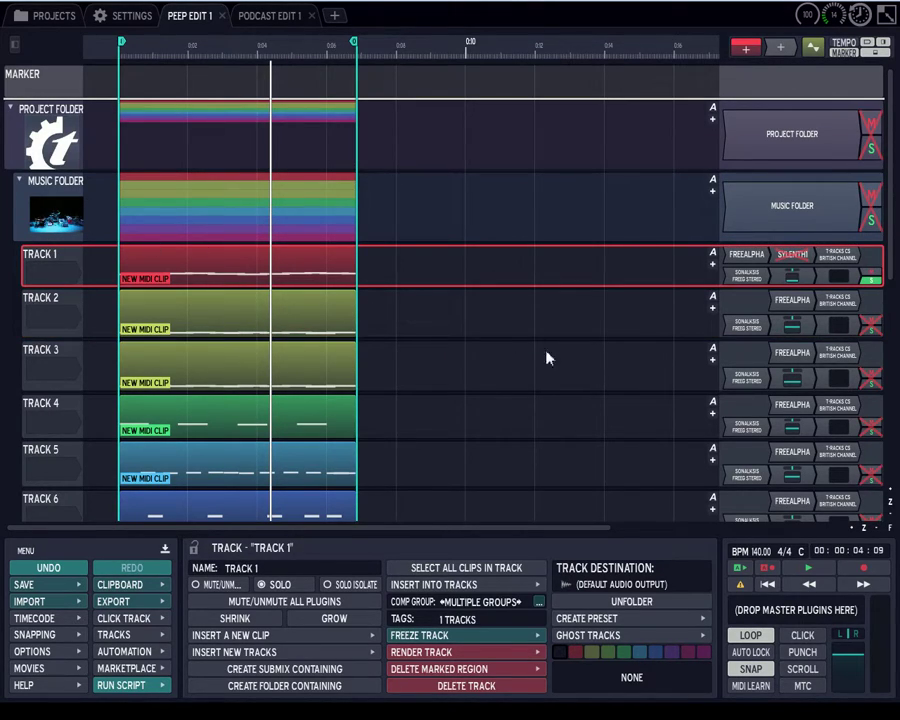
pyautogui.click(40, 303)
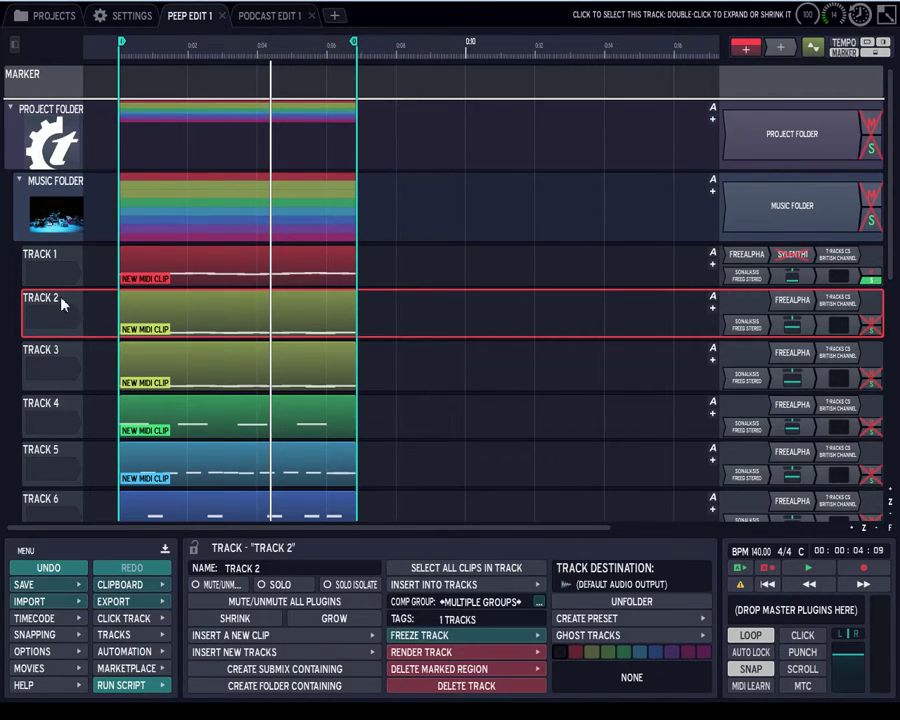
# Look over the Music Folder's tracks, select Tracks 1 and 2 in turn, and display Track 1's Volume & Pan settings.
pyautogui.scroll(-2, 176, 254)
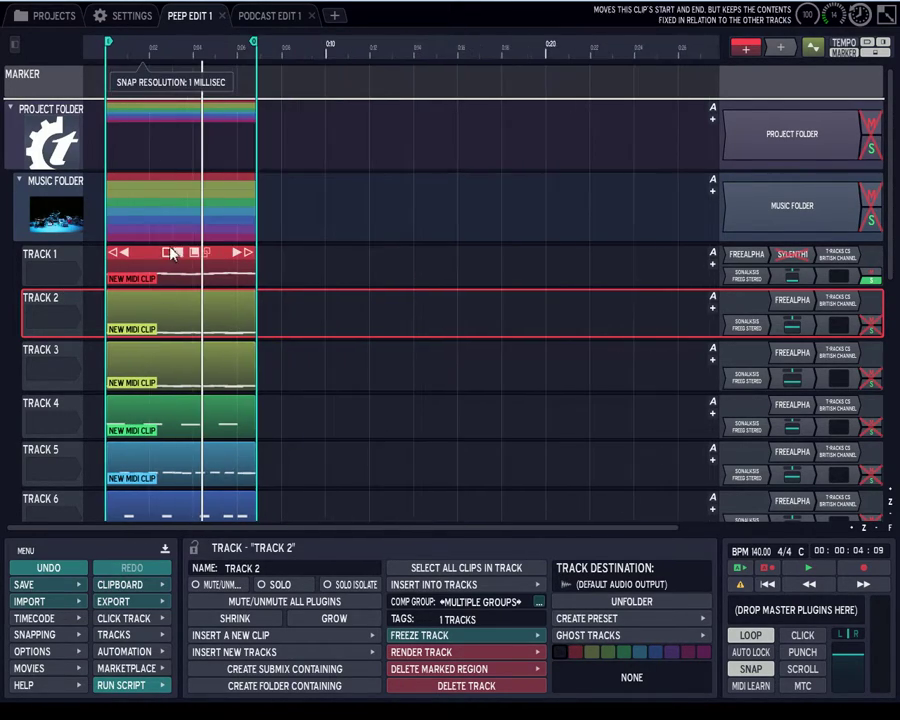
pyautogui.click(152, 258)
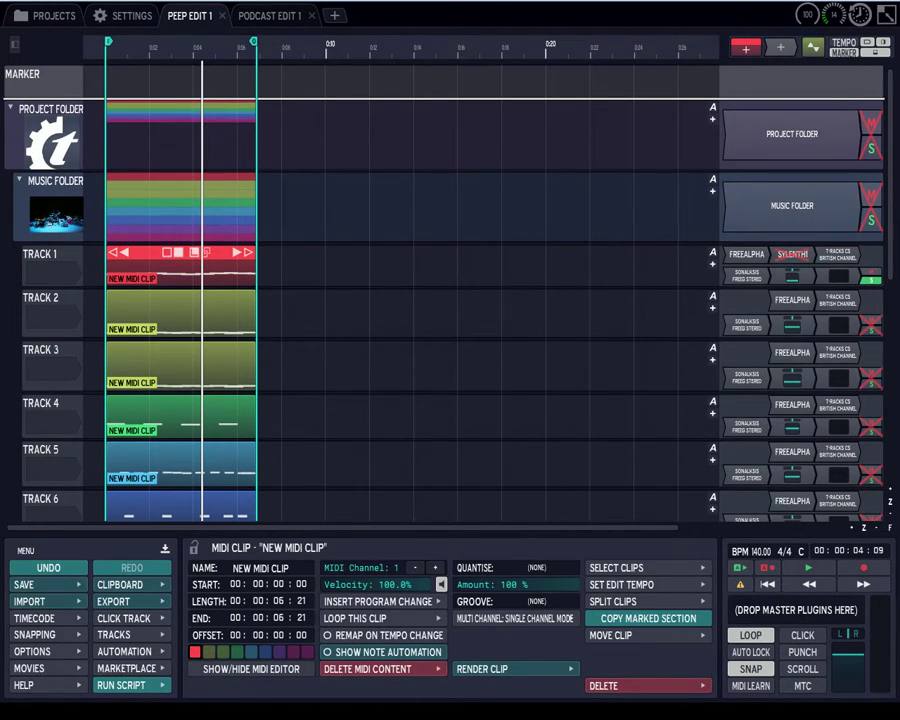
pyautogui.moveTo(882, 257); pyautogui.dragTo(891, 305)
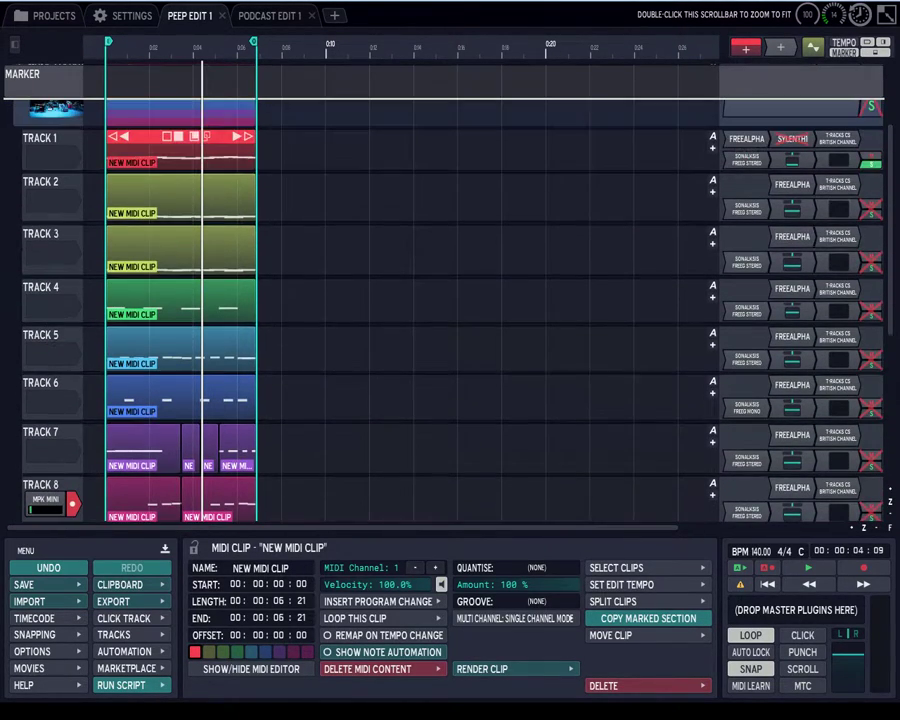
pyautogui.click(41, 146)
pyautogui.click(38, 186)
pyautogui.scroll(-1, 47, 228)
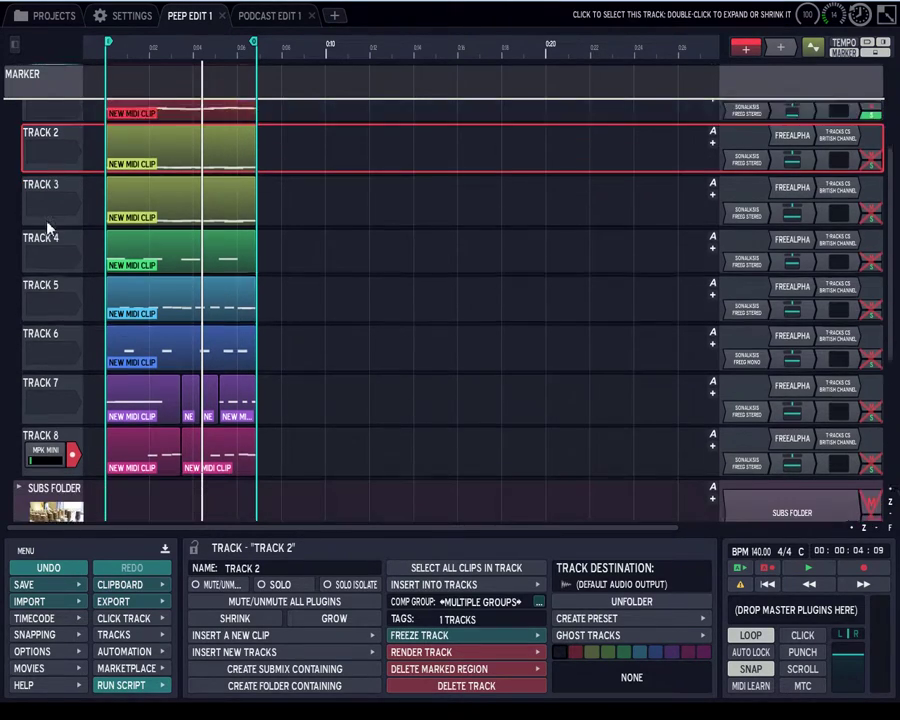
pyautogui.scroll(-3, 47, 228)
pyautogui.scroll(3, 47, 228)
pyautogui.scroll(3, 47, 228)
pyautogui.click(32, 236)
pyautogui.click(40, 288)
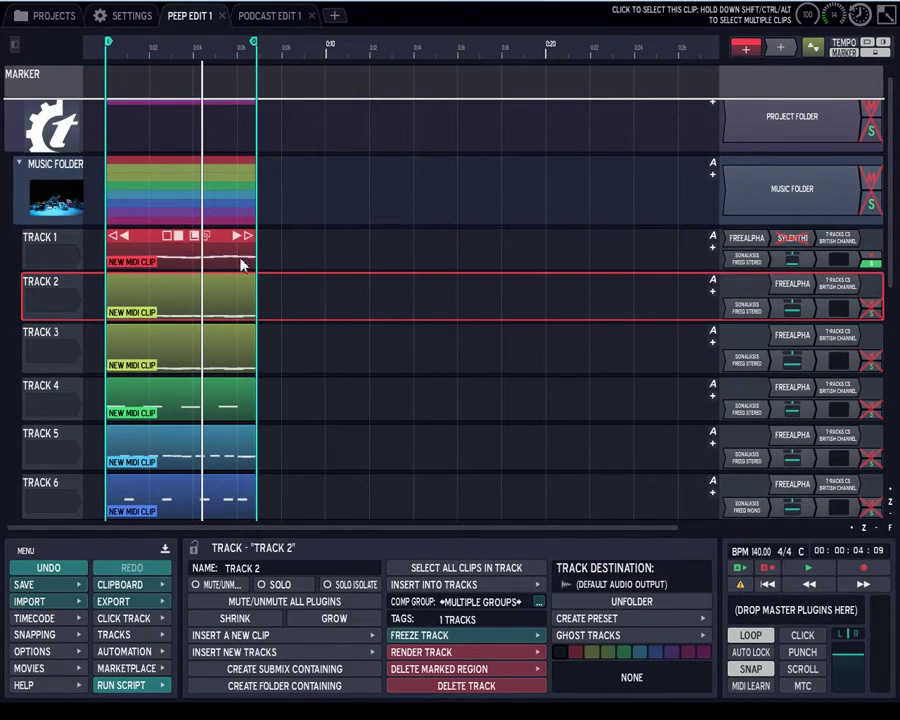
pyautogui.click(789, 262)
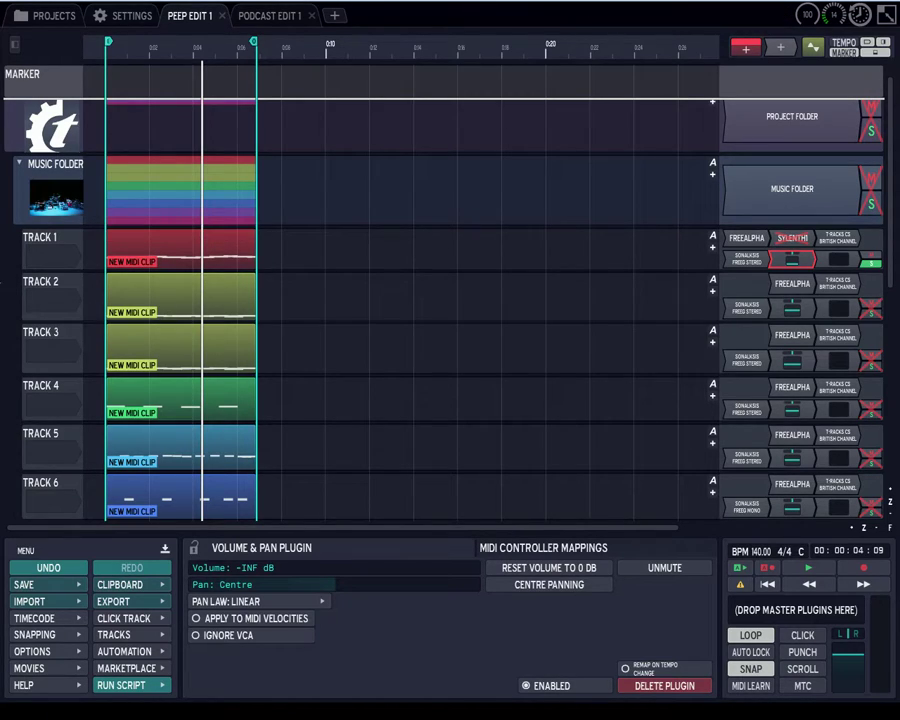
# Step through Tracks 1, 2 and 3 in order and look over the remaining tracks in the Music Folder.
pyautogui.click(38, 248)
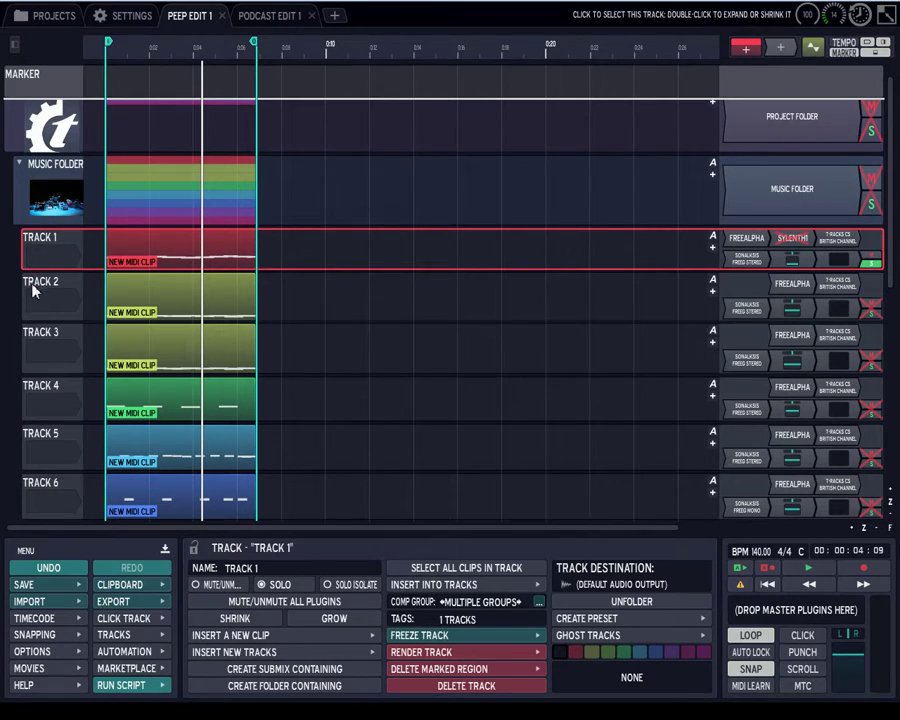
pyautogui.click(38, 293)
pyautogui.click(42, 342)
pyautogui.scroll(-3, 44, 355)
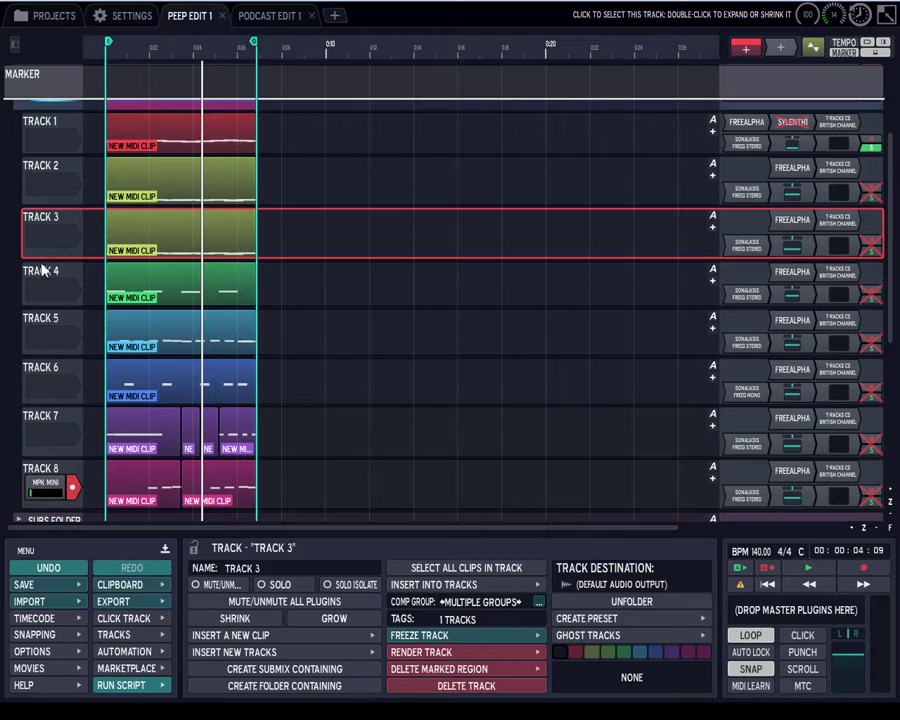
pyautogui.scroll(-2, 43, 268)
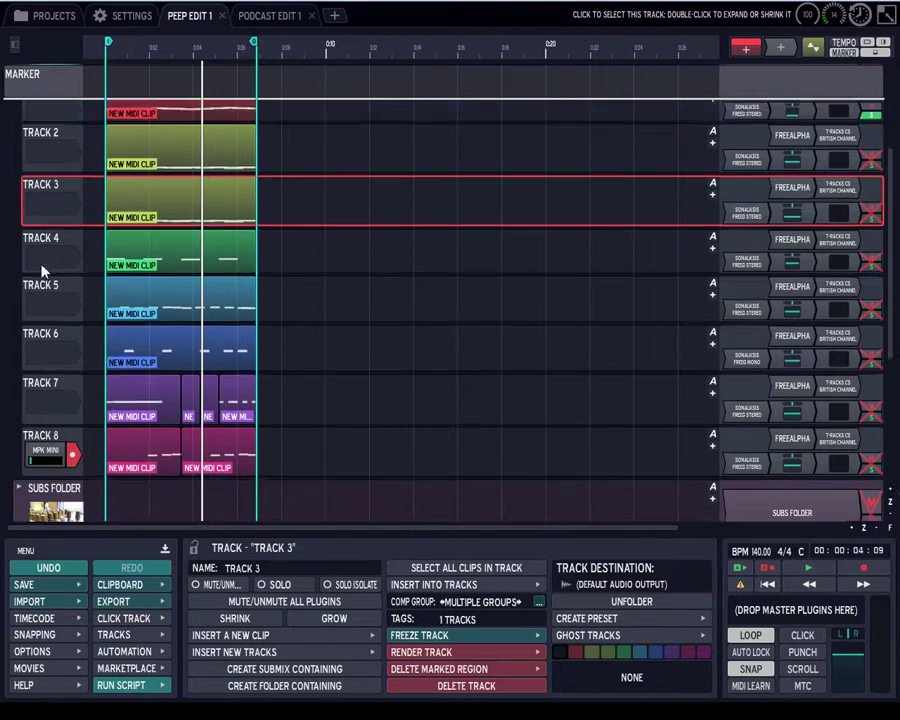
pyautogui.scroll(-1, 68, 378)
pyautogui.scroll(8, 66, 386)
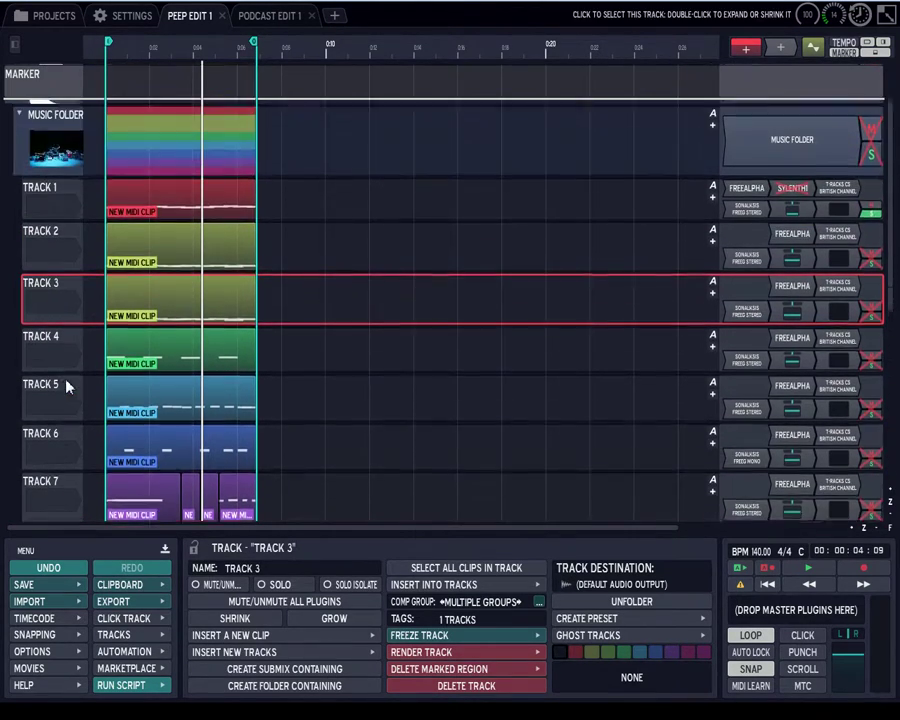
pyautogui.click(44, 262)
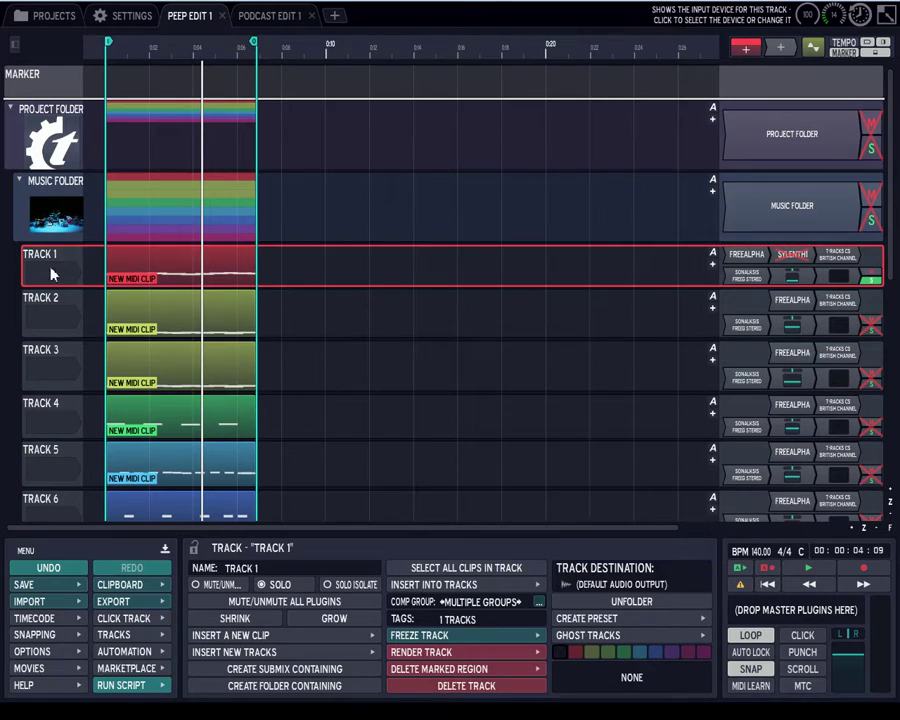
pyautogui.click(48, 300)
pyautogui.click(46, 355)
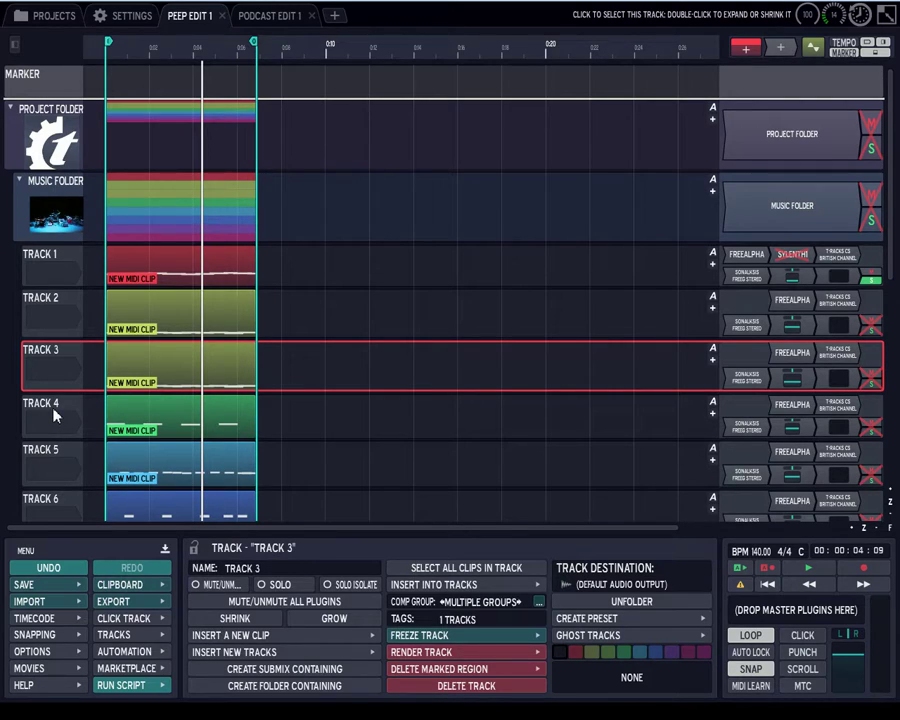
pyautogui.scroll(-1, 54, 411)
pyautogui.scroll(1, 54, 412)
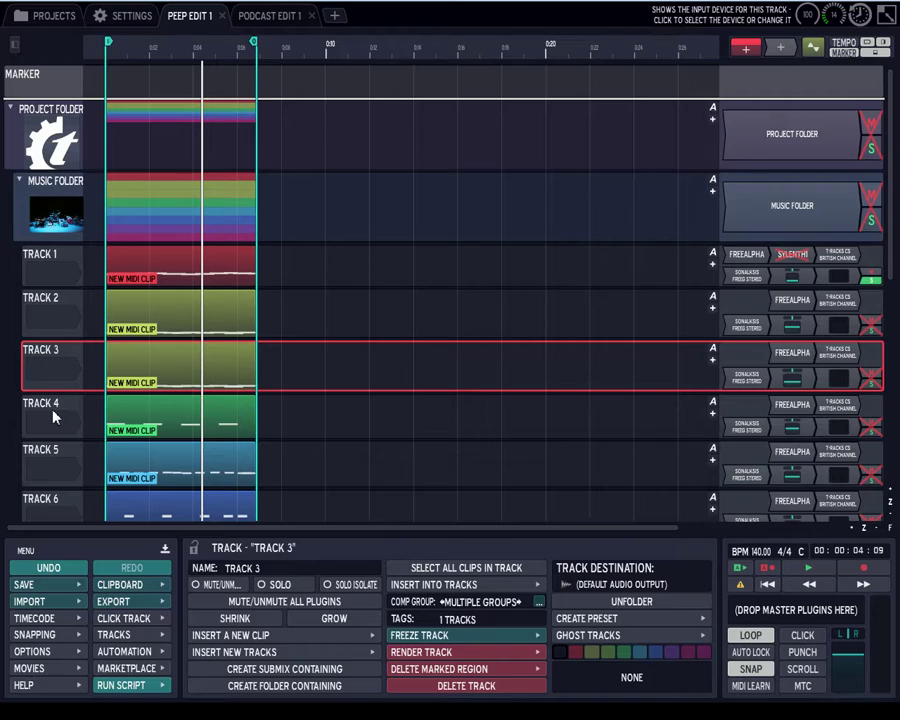
# Step through Tracks 1 to 4, examine the tracks down to Track 8, select Track 6, and return to Track 1.
pyautogui.click(52, 258)
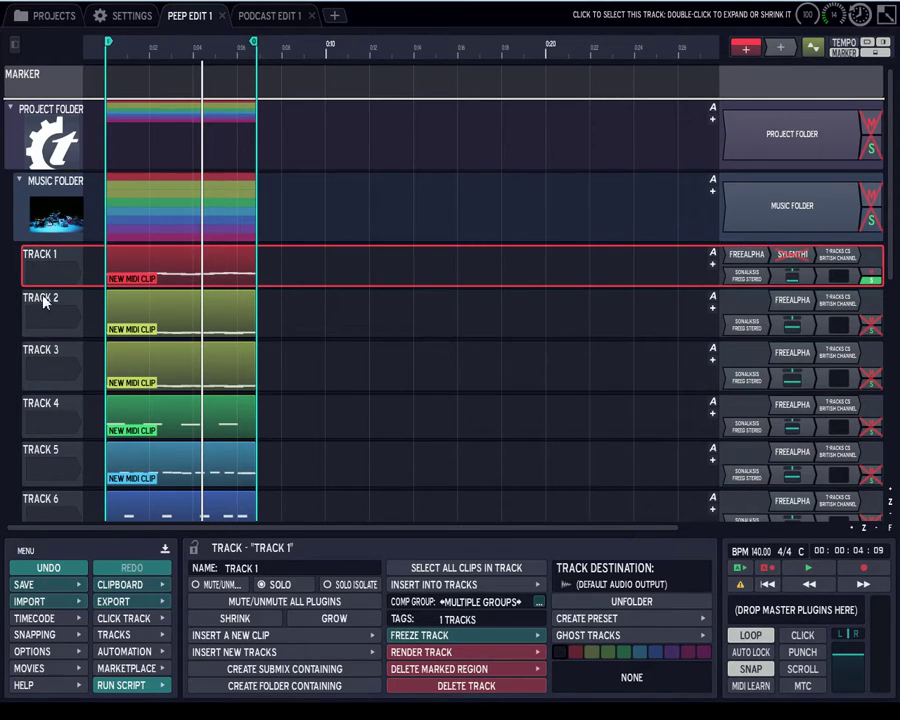
pyautogui.click(45, 300)
pyautogui.click(50, 372)
pyautogui.click(45, 420)
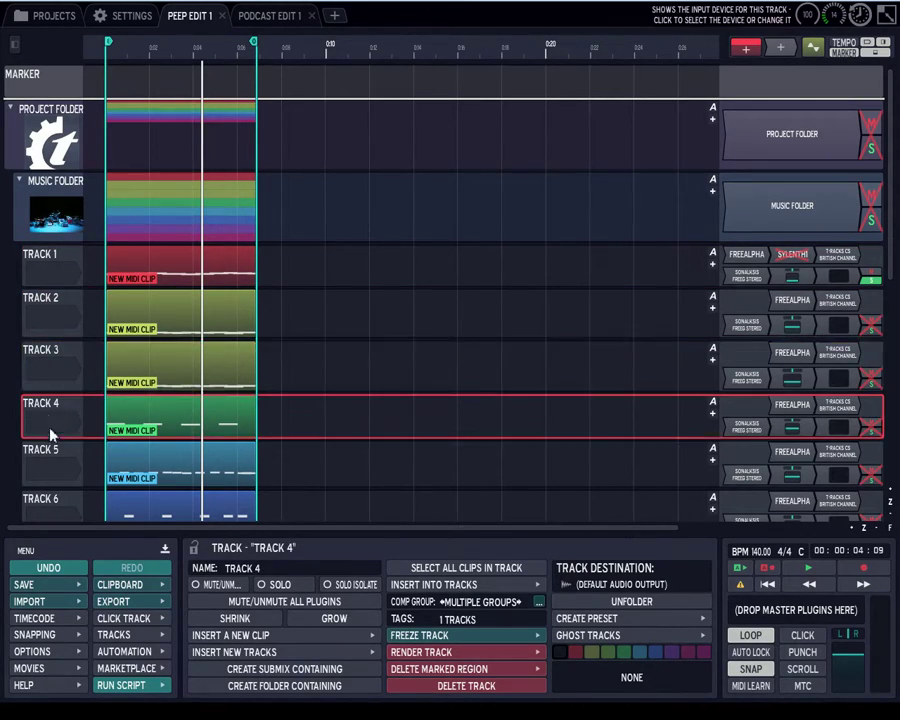
pyautogui.scroll(-2, 55, 448)
pyautogui.scroll(-4, 54, 447)
pyautogui.scroll(2, 38, 428)
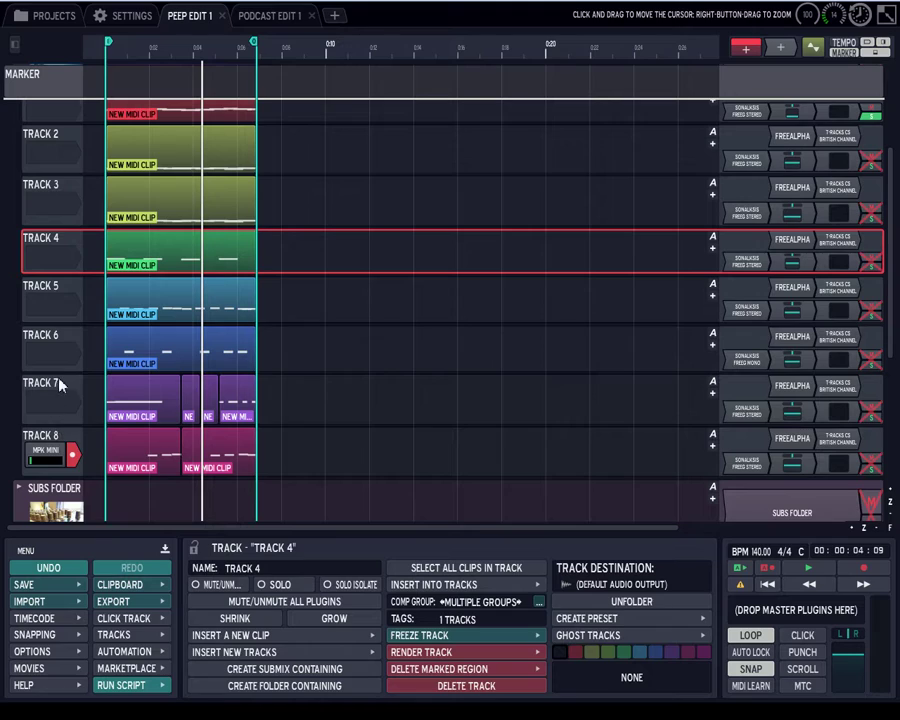
pyautogui.scroll(4, 43, 291)
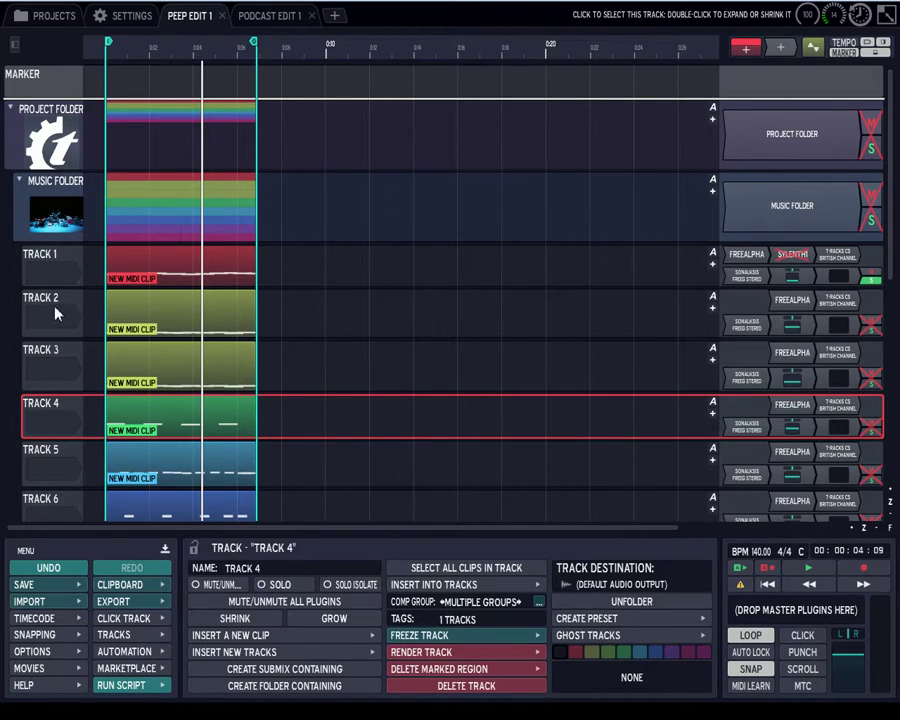
pyautogui.scroll(-2, 48, 408)
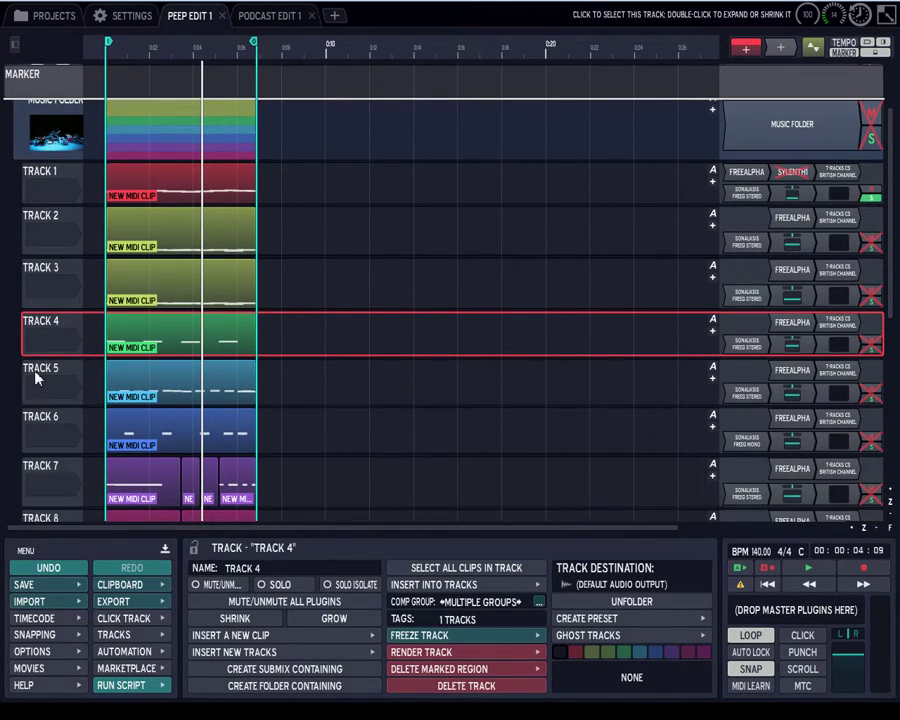
pyautogui.click(43, 418)
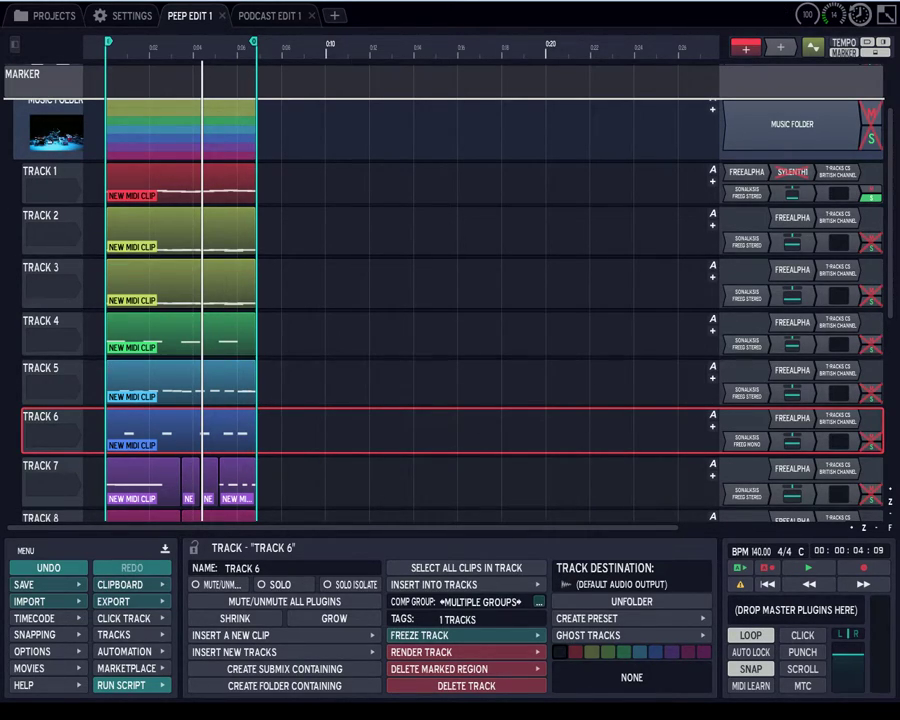
pyautogui.scroll(3, 220, 250)
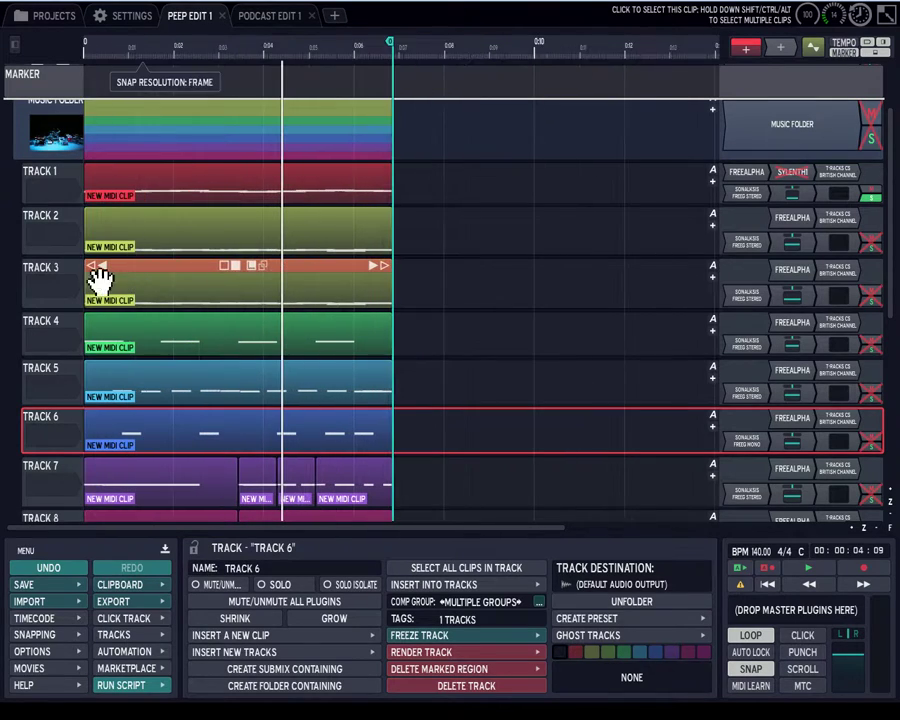
pyautogui.click(45, 178)
pyautogui.scroll(2, 45, 178)
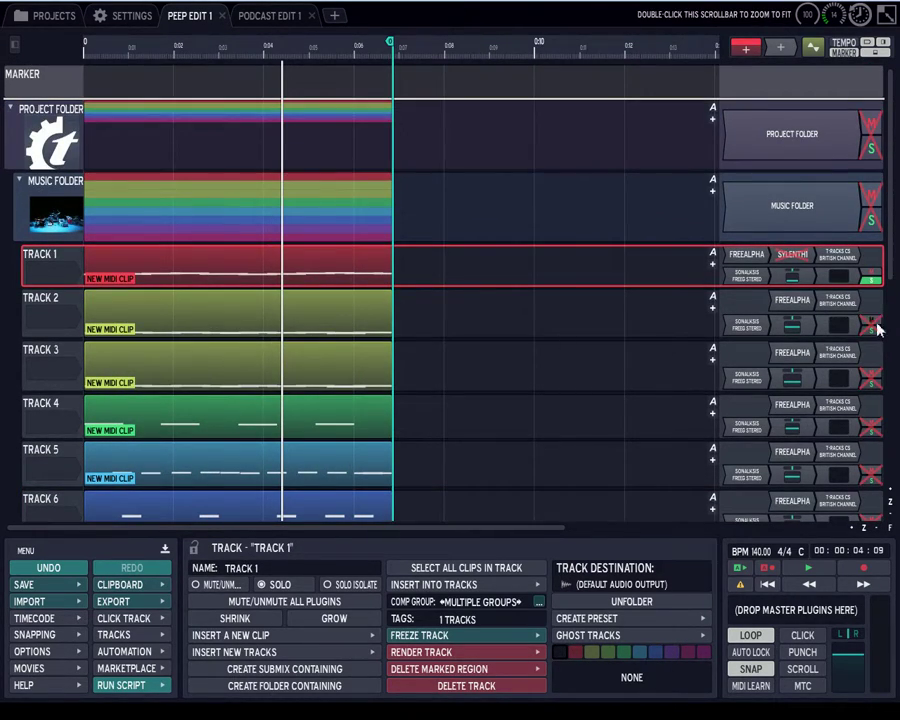
# Set Track 1's volume to -10.00 dB in its Volume & Pan plugin and return the playhead to the start.
pyautogui.click(838, 260)
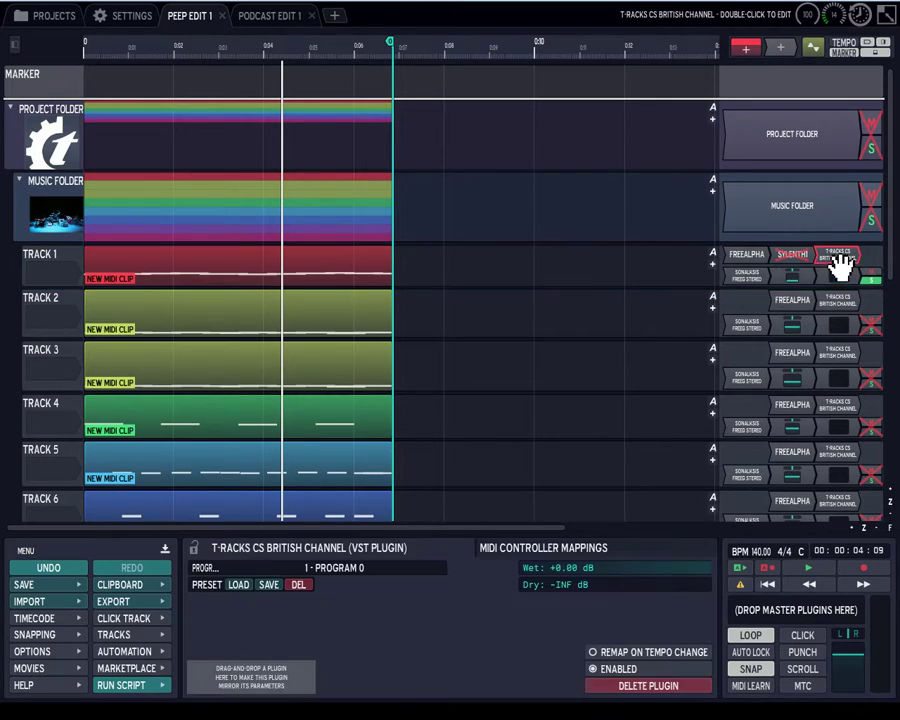
pyautogui.click(782, 279)
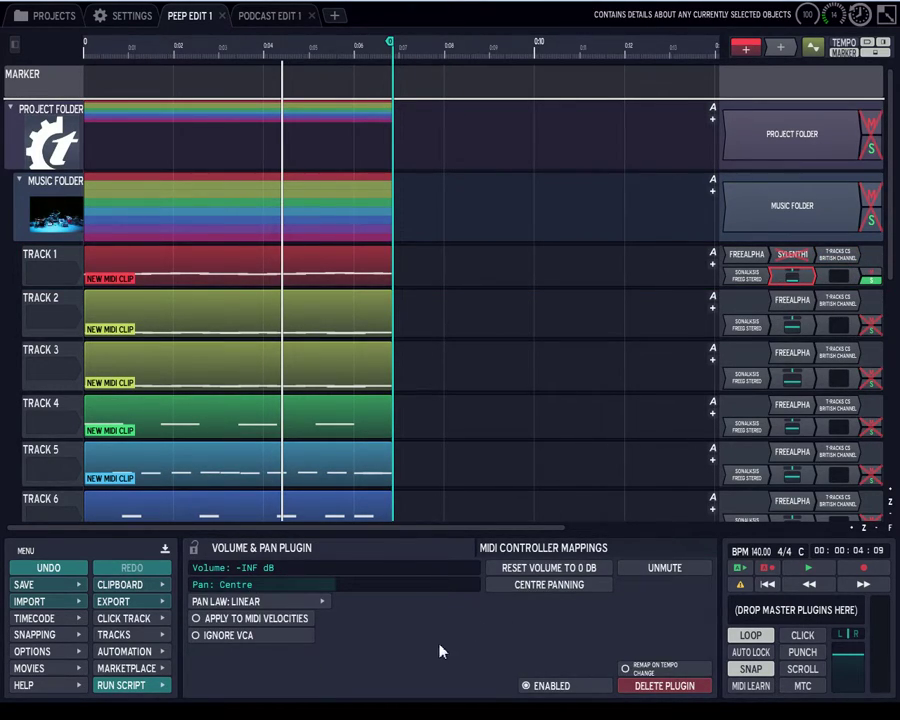
pyautogui.click(266, 576)
pyautogui.write('1')
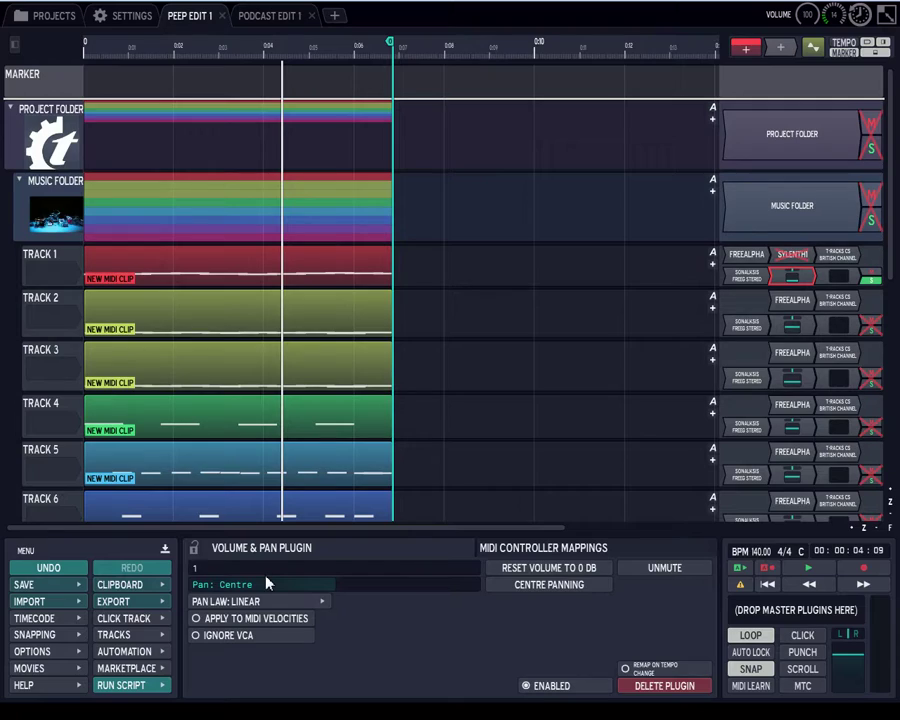
pyautogui.write('-10.00')
pyautogui.press('Return')
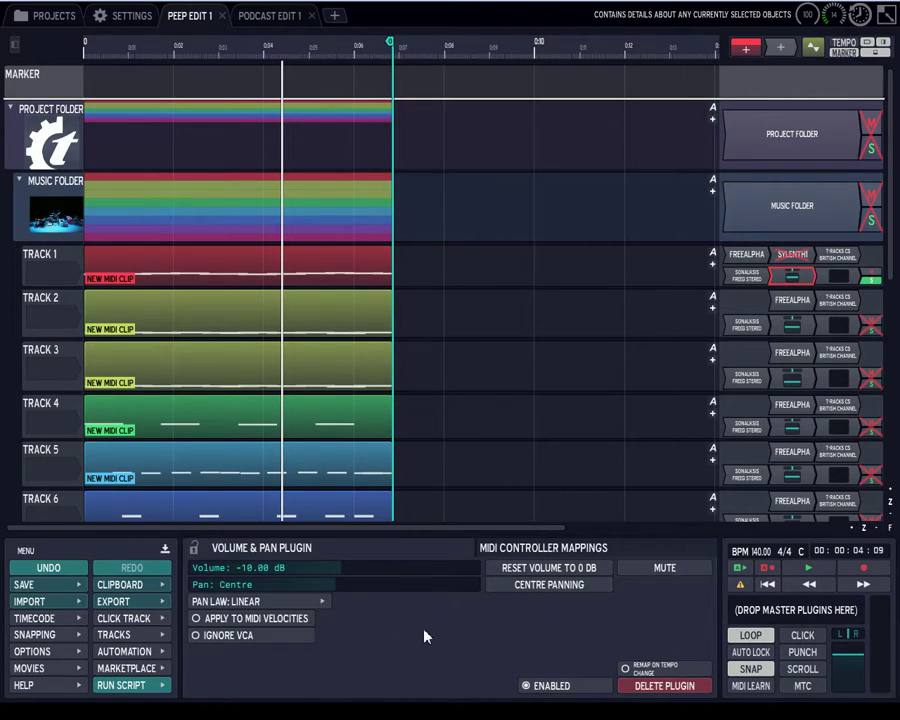
pyautogui.click(767, 583)
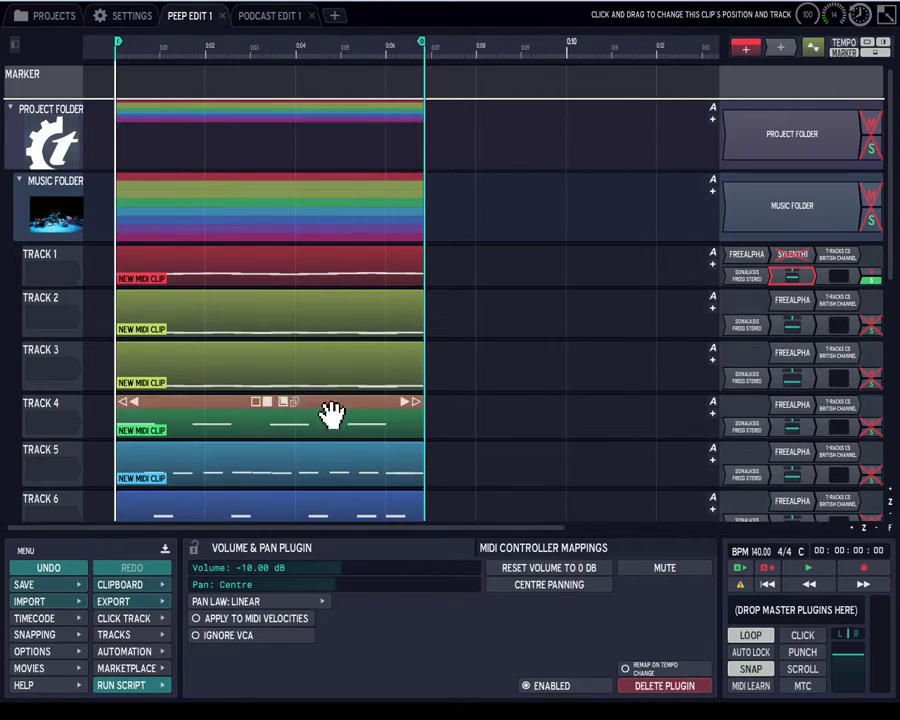